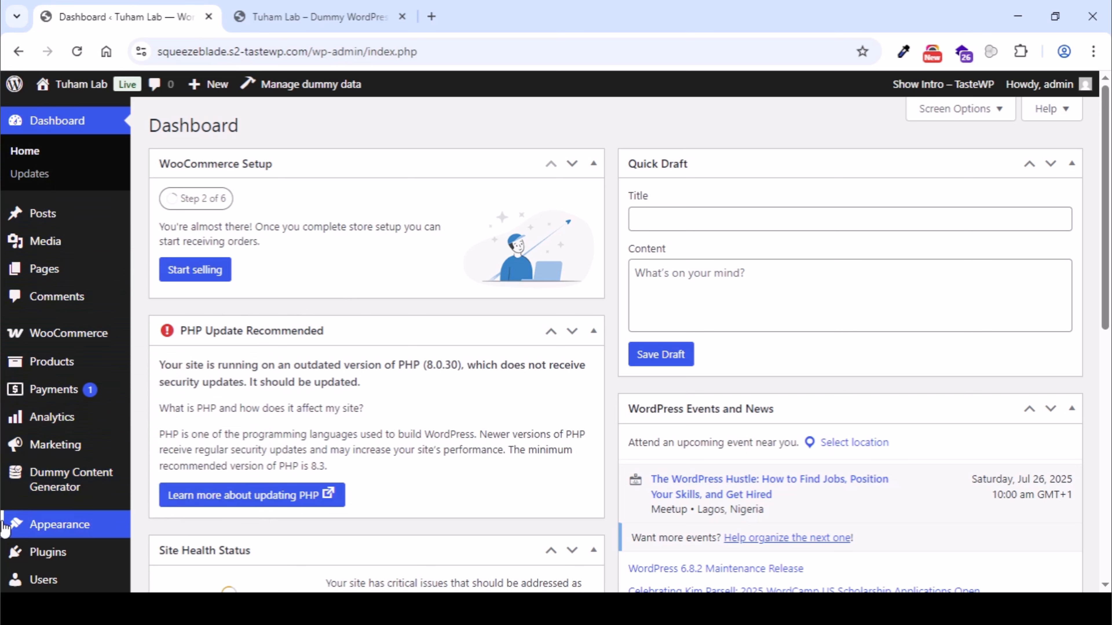
- Start a new WooCommerce product and name it "H.O.G Peanuts"
mouse_move(5, 474)
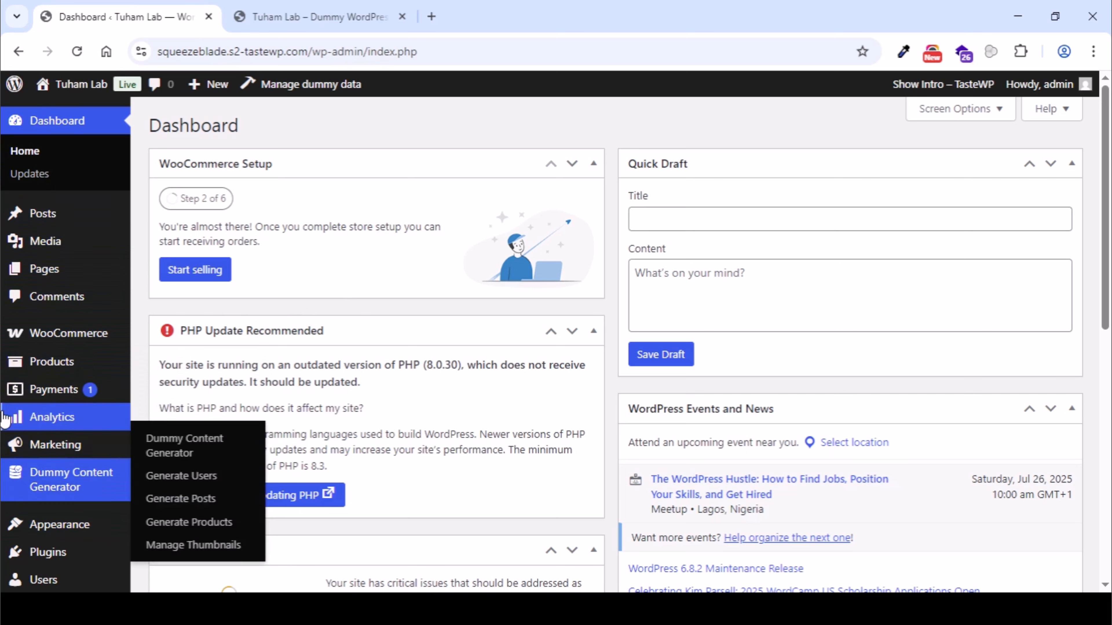
mouse_move(15, 367)
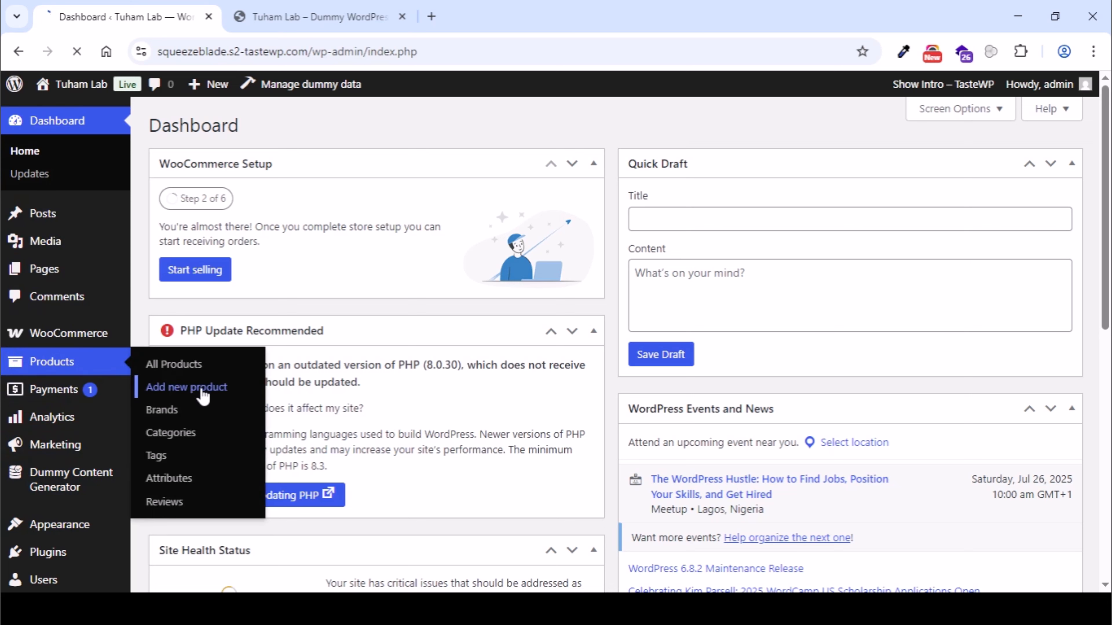
click(213, 391)
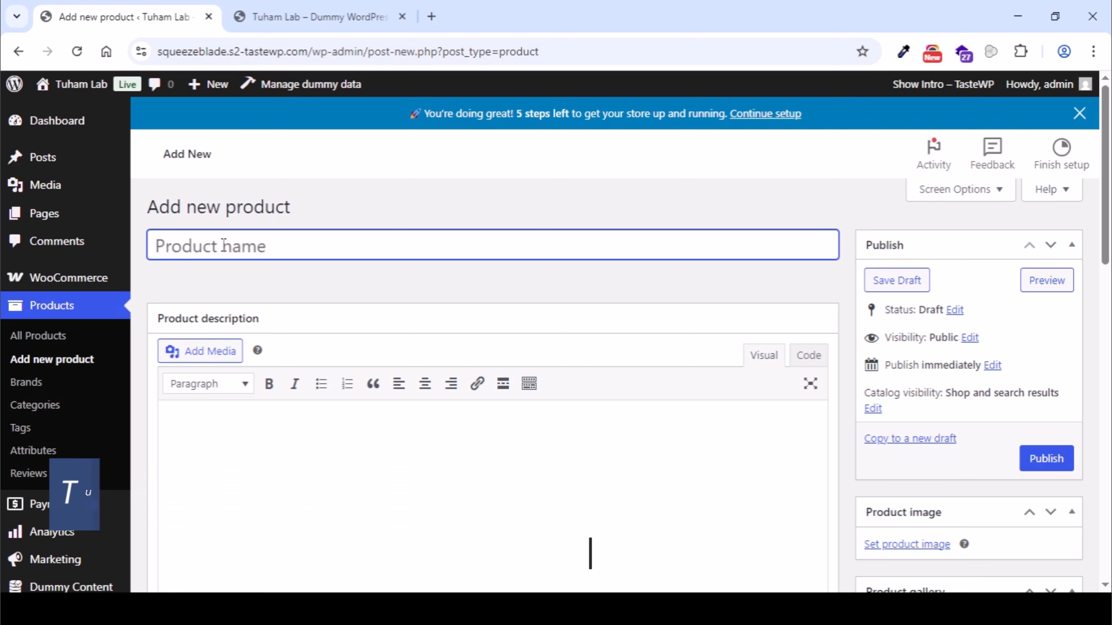
text(HOG)
key(ctrl+a)
text(H.)
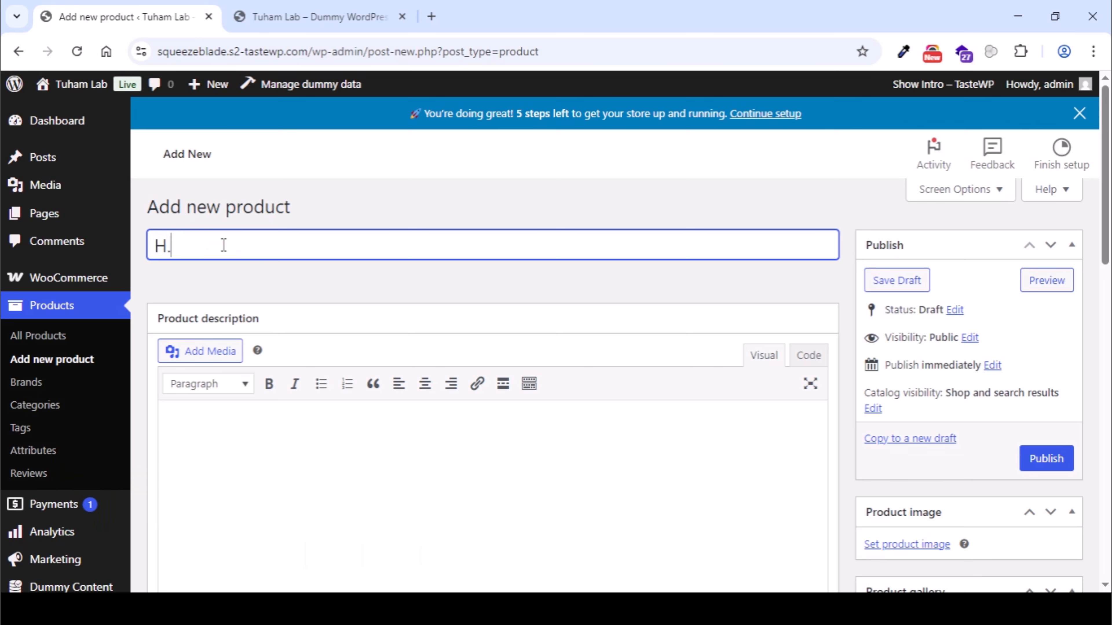
text(O.G Peanits)
key(BackSpace)
key(BackSpace)
key(BackSpace)
text(ut)
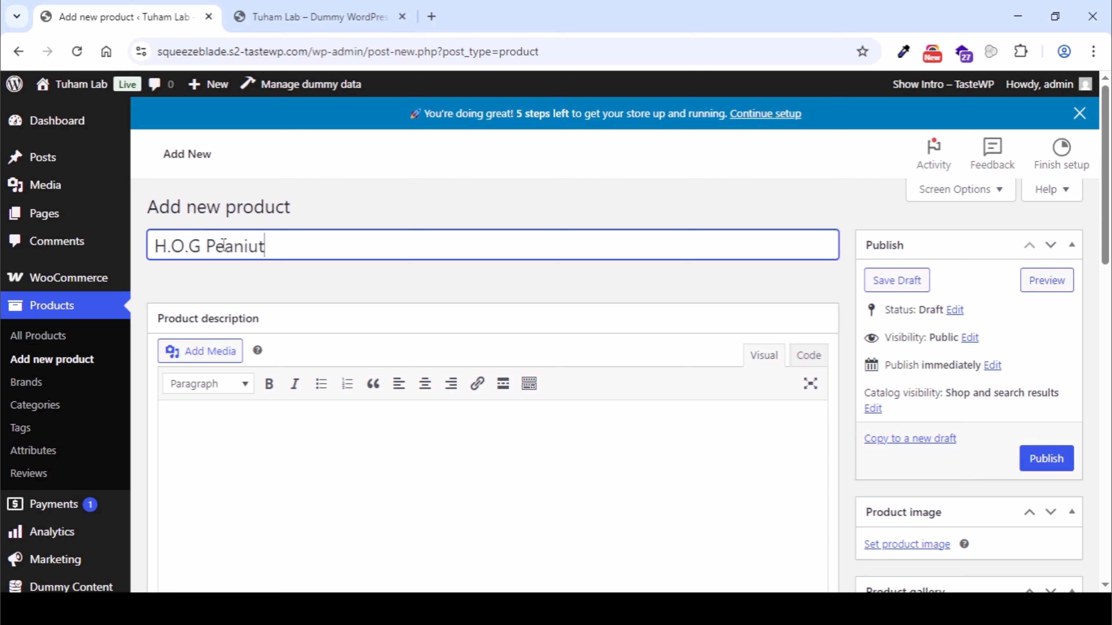
key(BackSpace)
key(BackSpace)
text(uts)
- Write the product description "H.O.G Peanuts is a milky crunchy peanuts made of high quality ingredients."
scroll(415, 362, down, 2)
click(398, 384)
text(H)
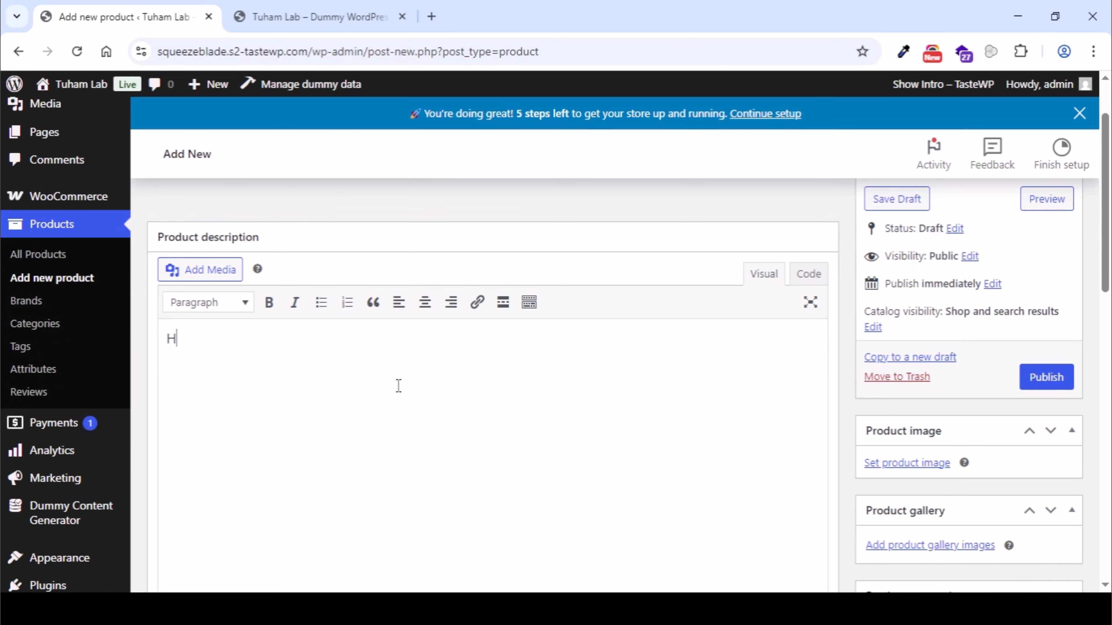
text(.O.G Peabu)
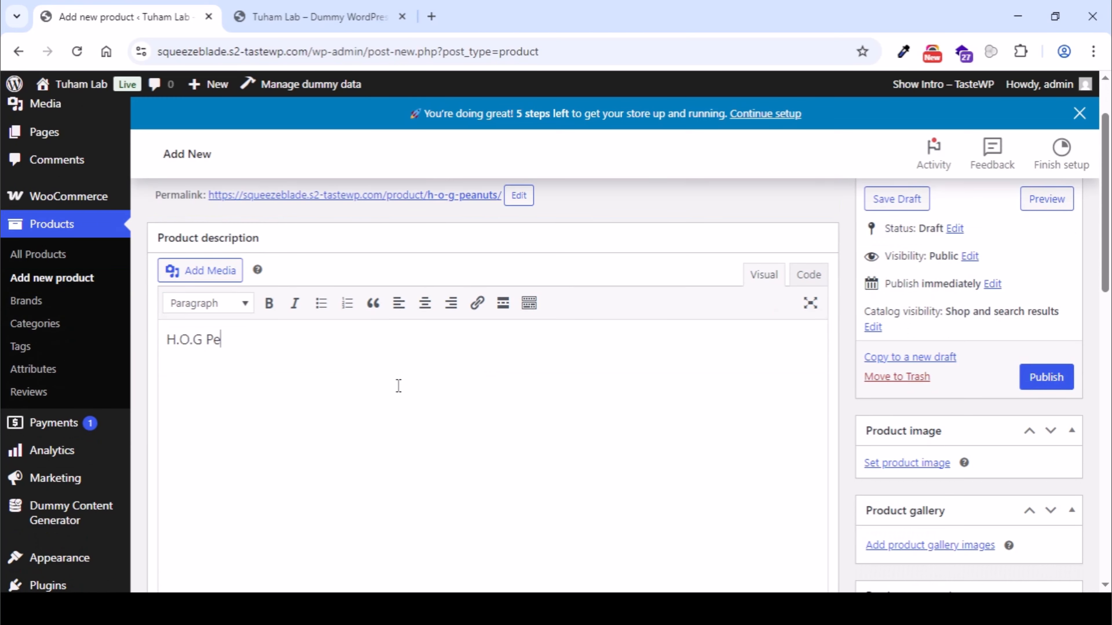
key(BackSpace)
key(BackSpace)
text(nuts is a milky cru)
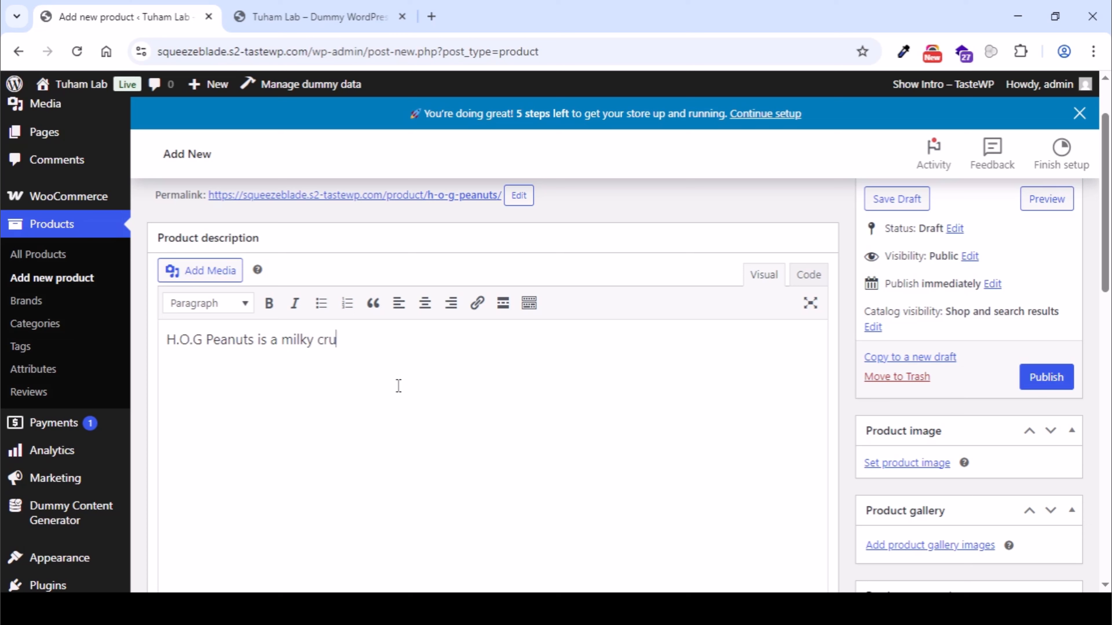
text(nchy peanuts with high)
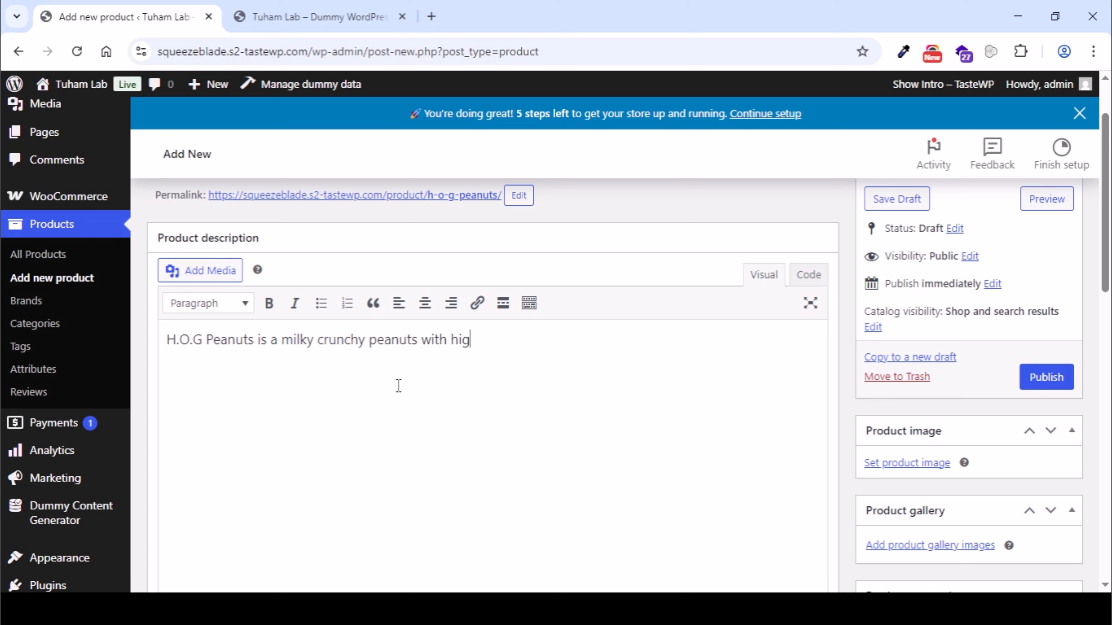
key(ctrl+shift+Left)
key(ctrl+shift+Left)
text(made of high qu)
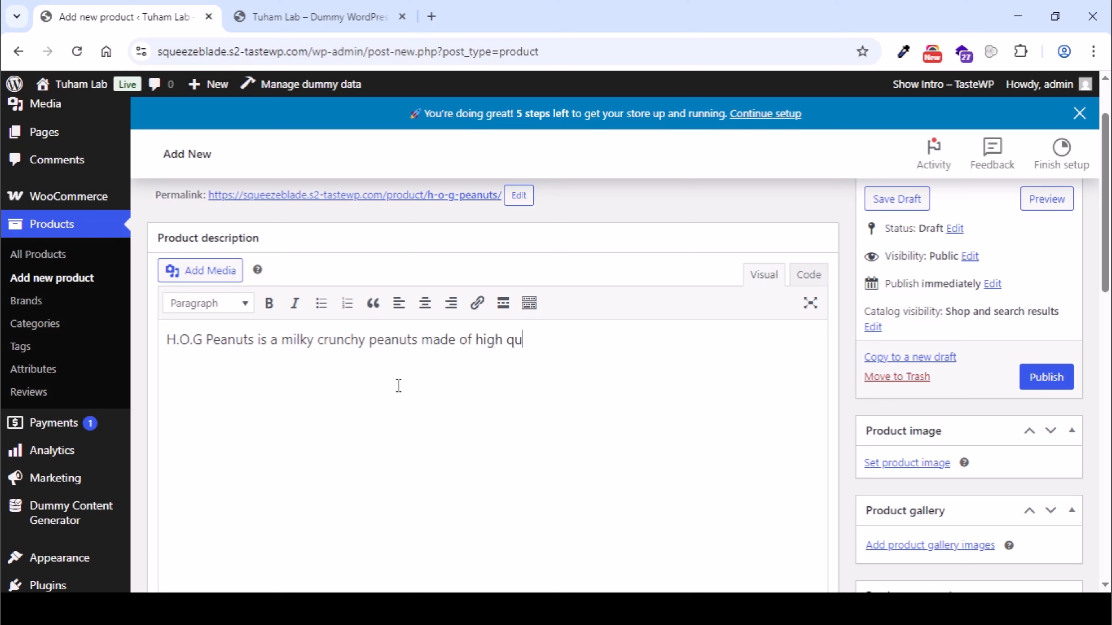
text(akutty ingredients.)
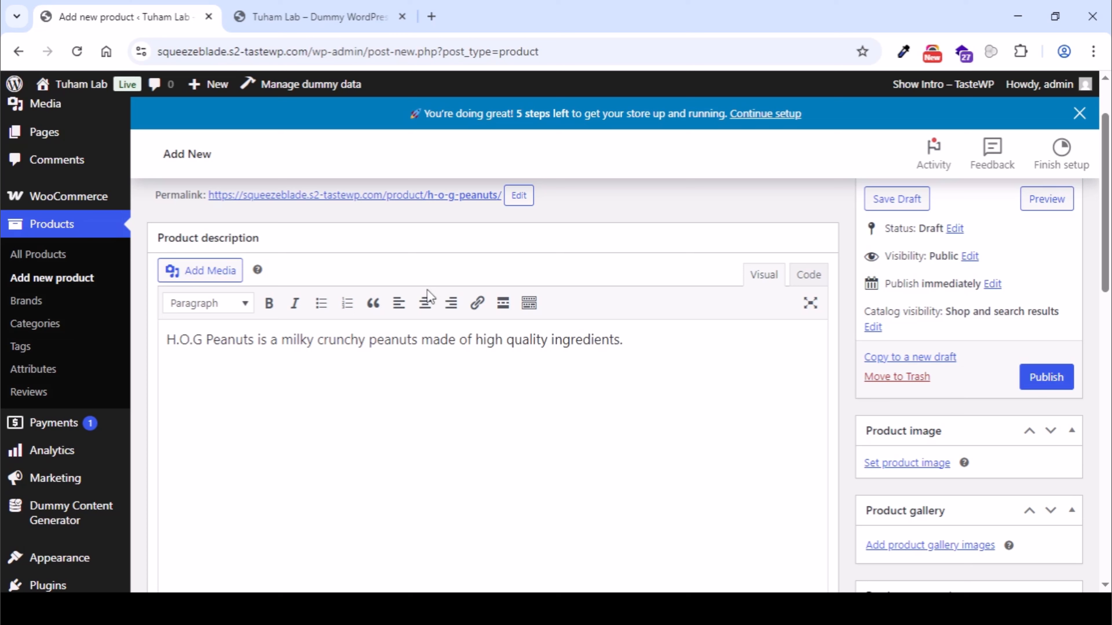
key(ctrl+a)
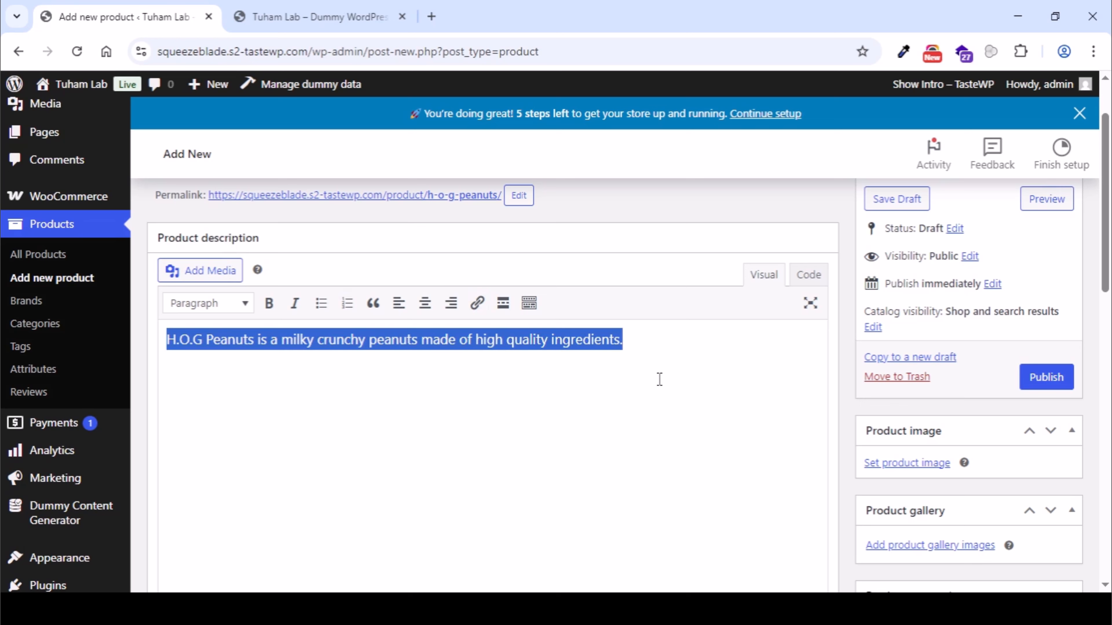
- Enter "Paint of Rubber Peanuts" as the product short description
scroll(590, 373, down, 15)
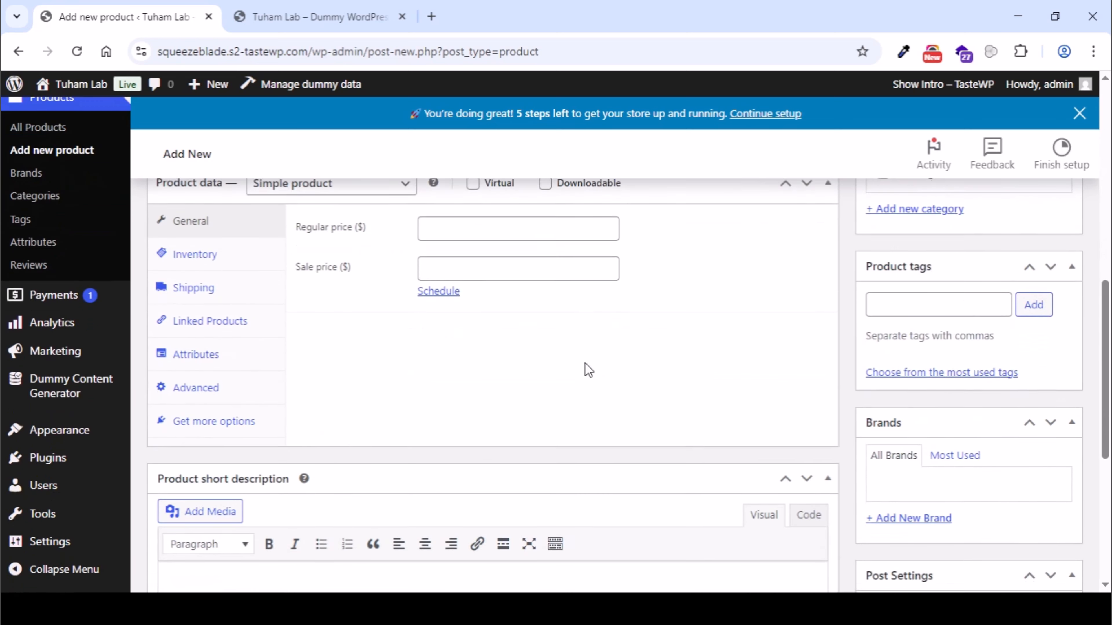
scroll(589, 370, up, 2)
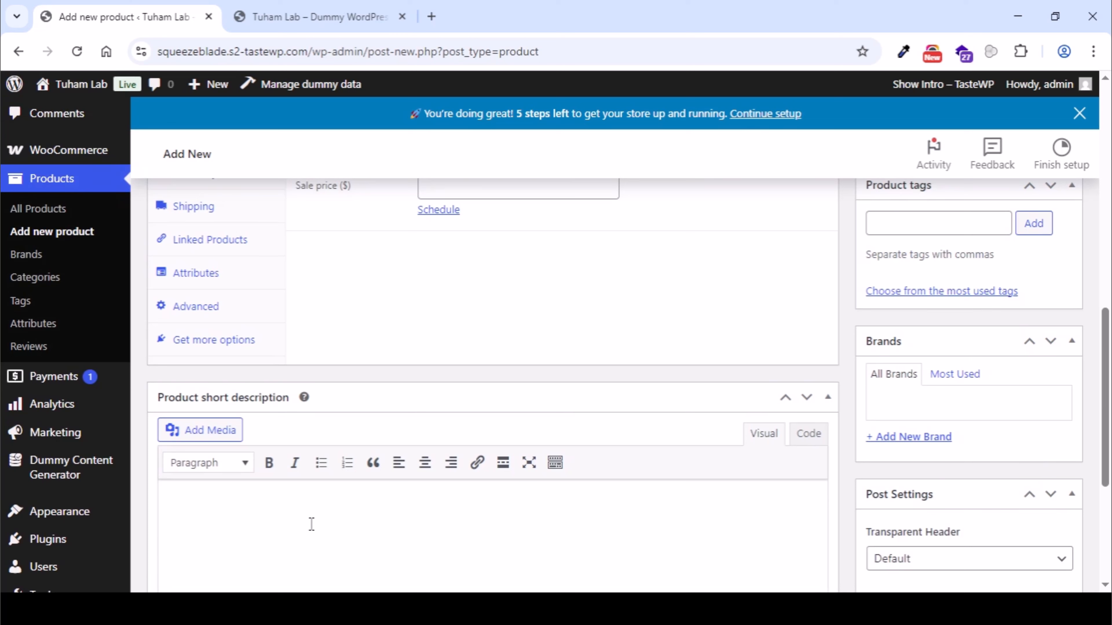
text(Paint of Rubber)
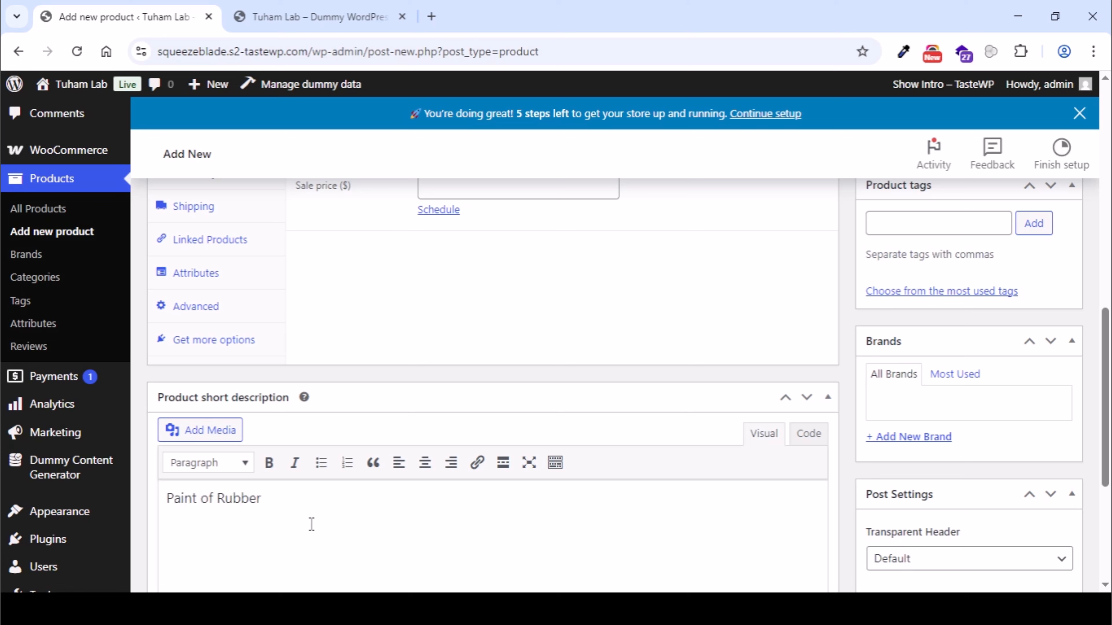
text( Peanut)
text(2kH)
key(BackSpace)
key(BackSpace)
key(BackSpace)
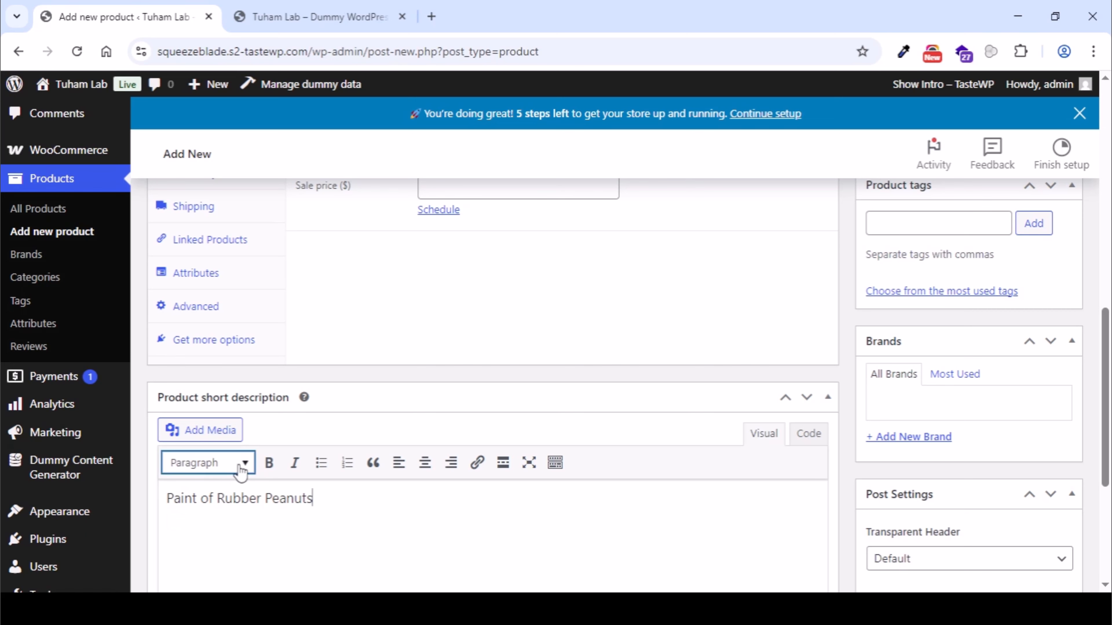
scroll(462, 383, up, 10)
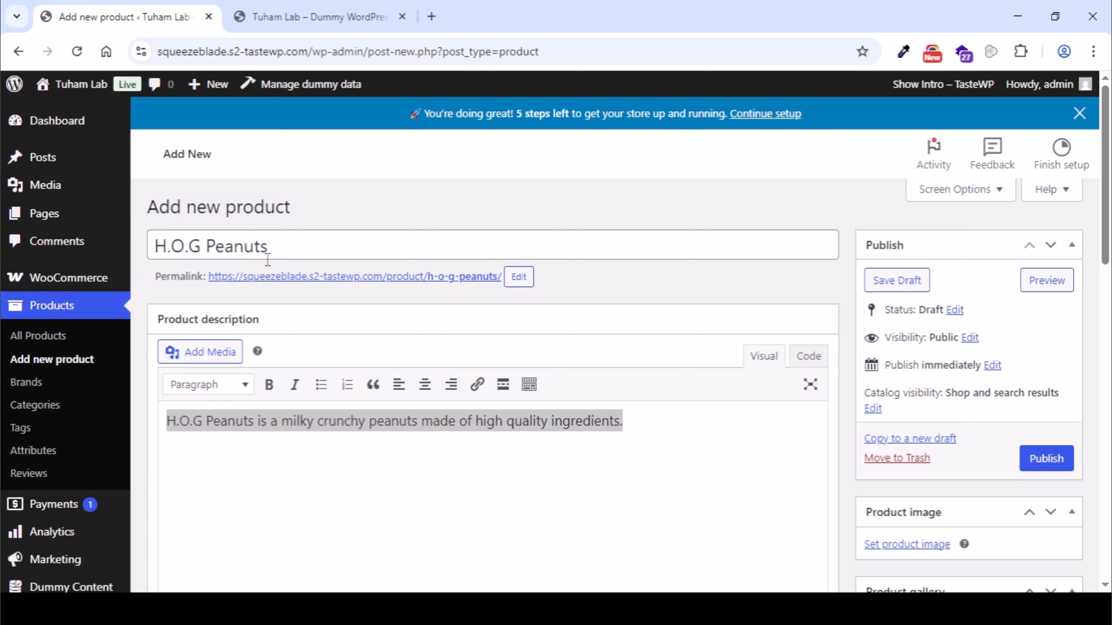
scroll(326, 439, down, 4)
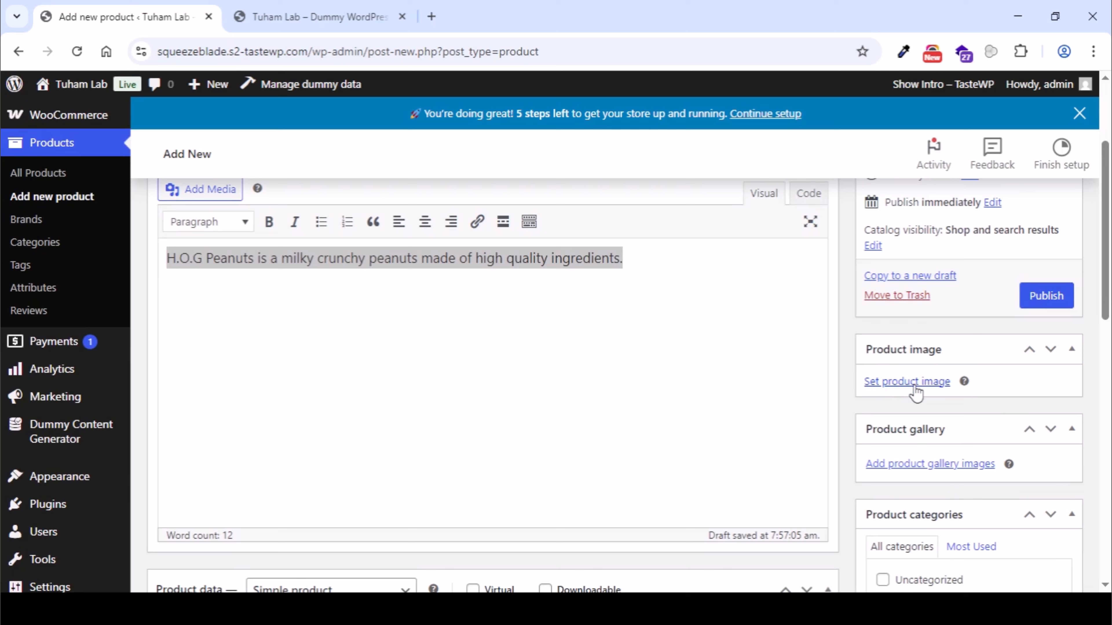
click(562, 373)
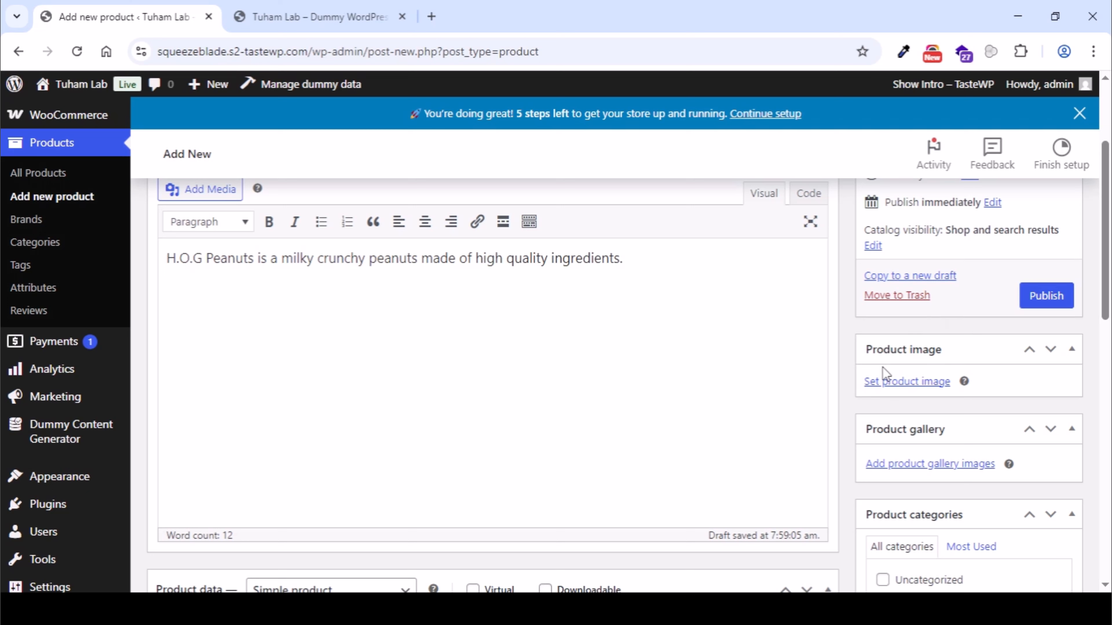
- Look over the product images, names and prices on the store's Shop page
mouse_move(74, 82)
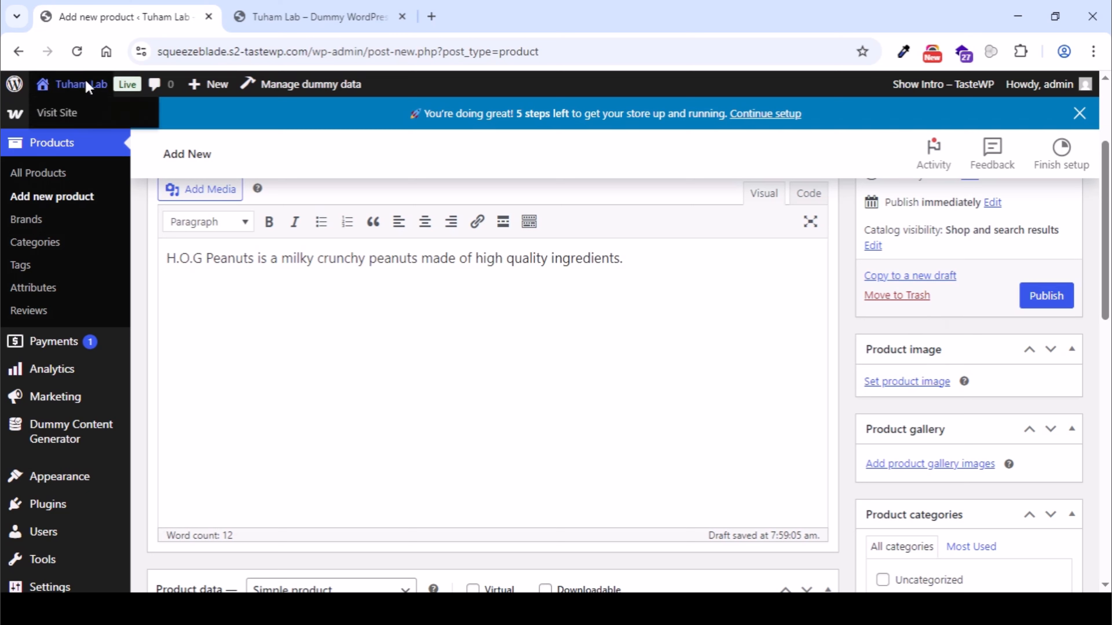
middle_click(139, 105)
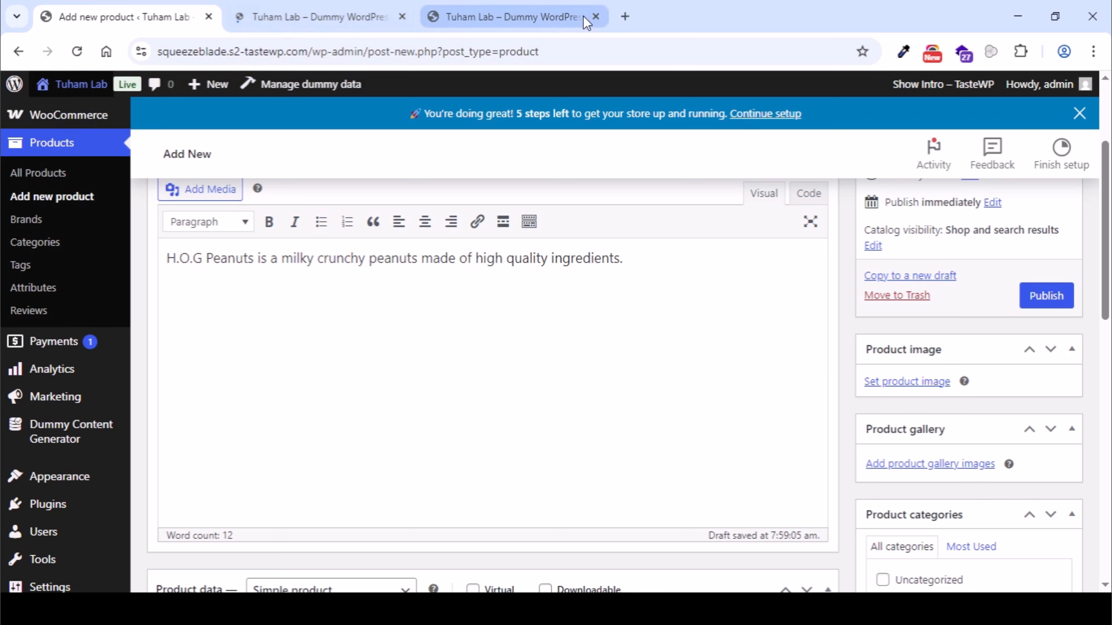
click(595, 16)
click(322, 17)
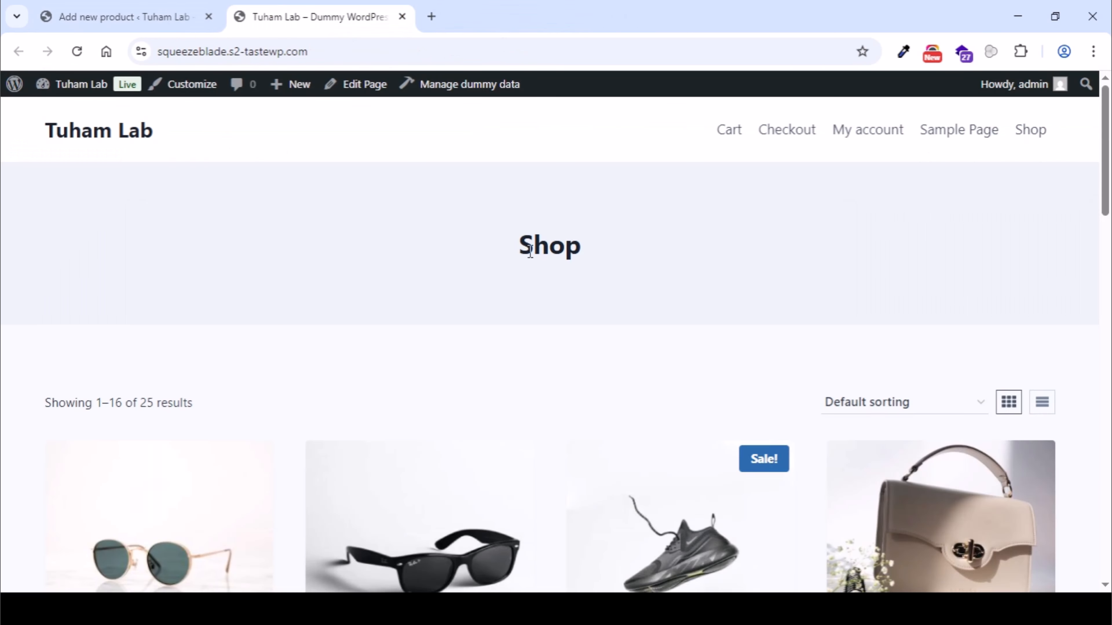
scroll(541, 258, down, 2)
scroll(311, 381, down, 4)
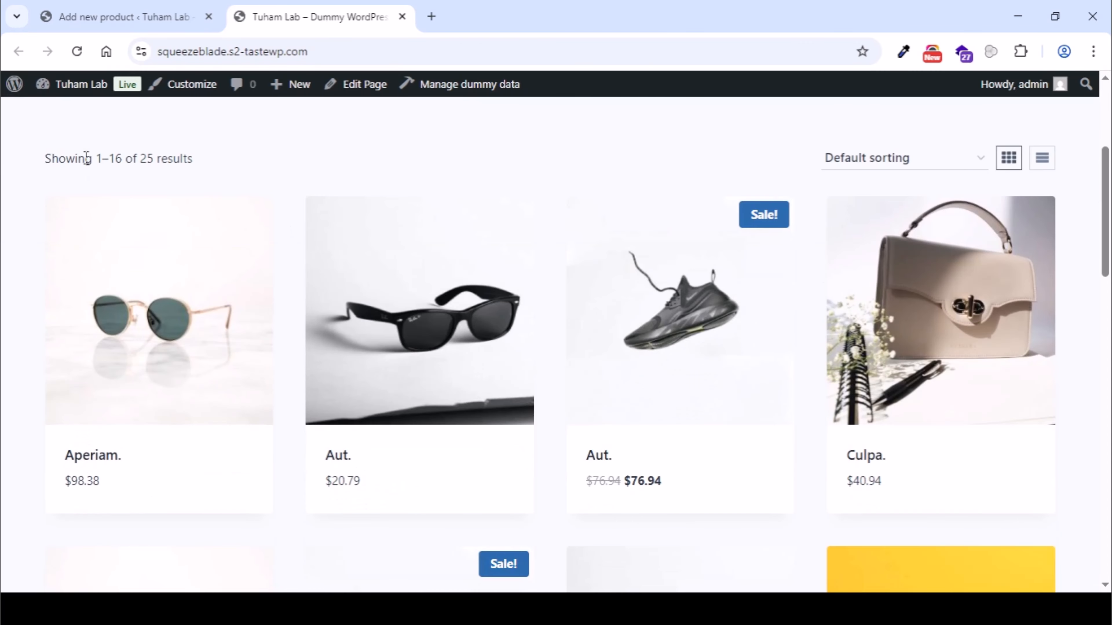
scroll(397, 184, down, 2)
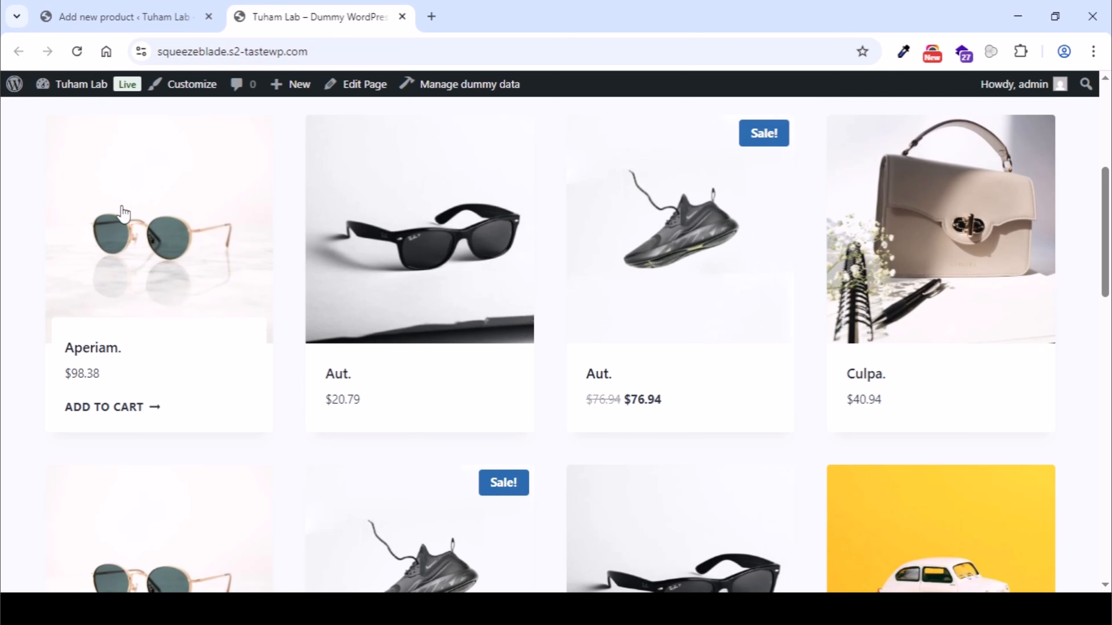
scroll(794, 218, up, 2)
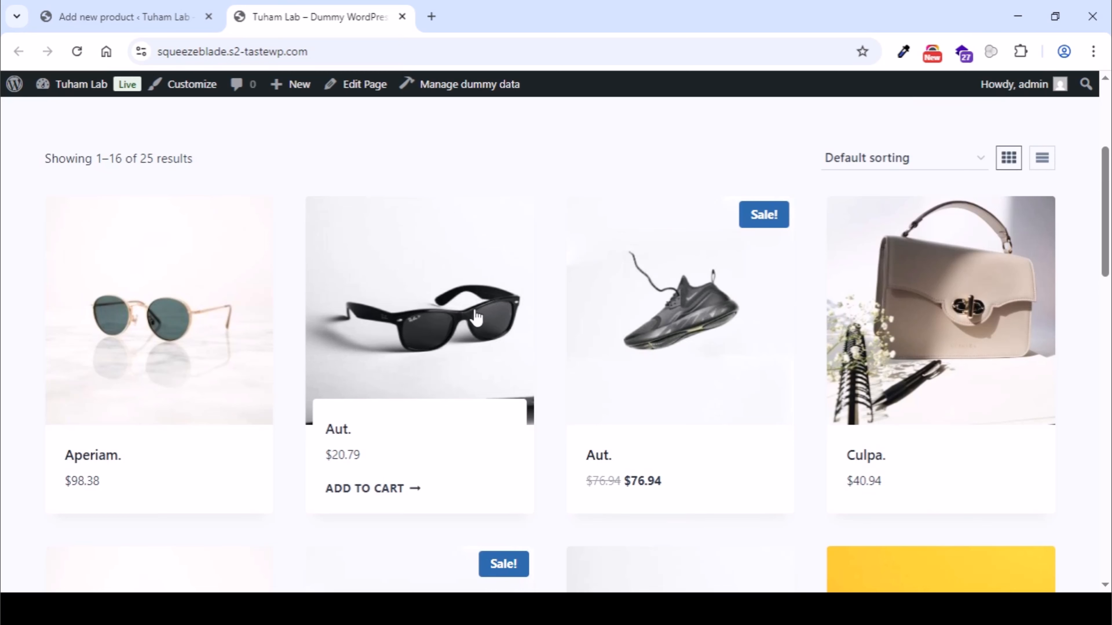
- Return to the new product, open its product image selection and switch from the media library to uploading a file
click(151, 18)
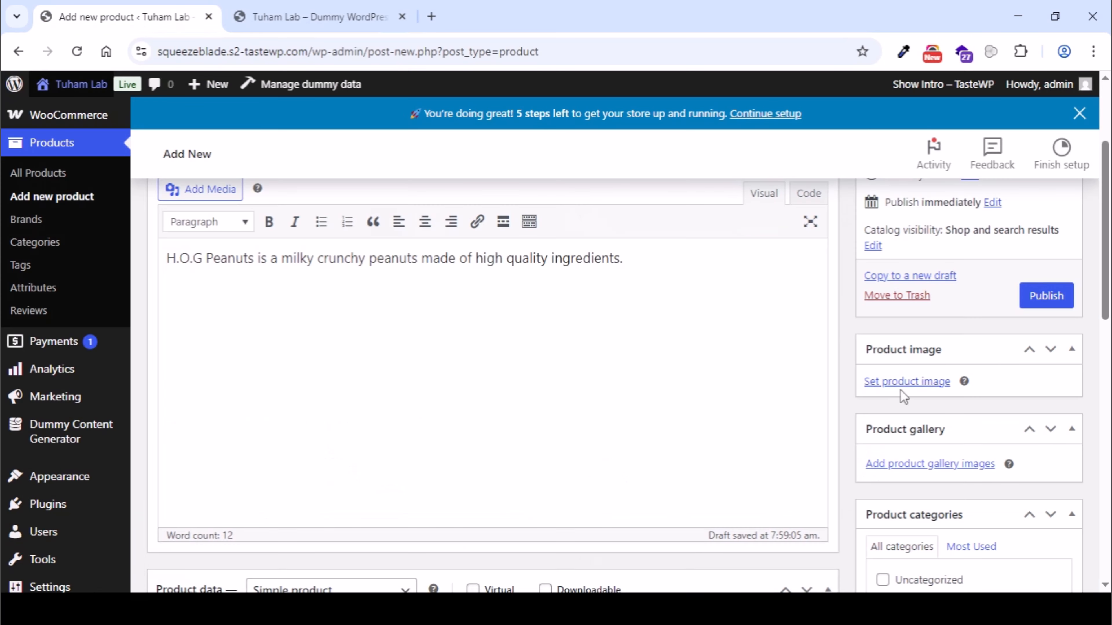
click(904, 381)
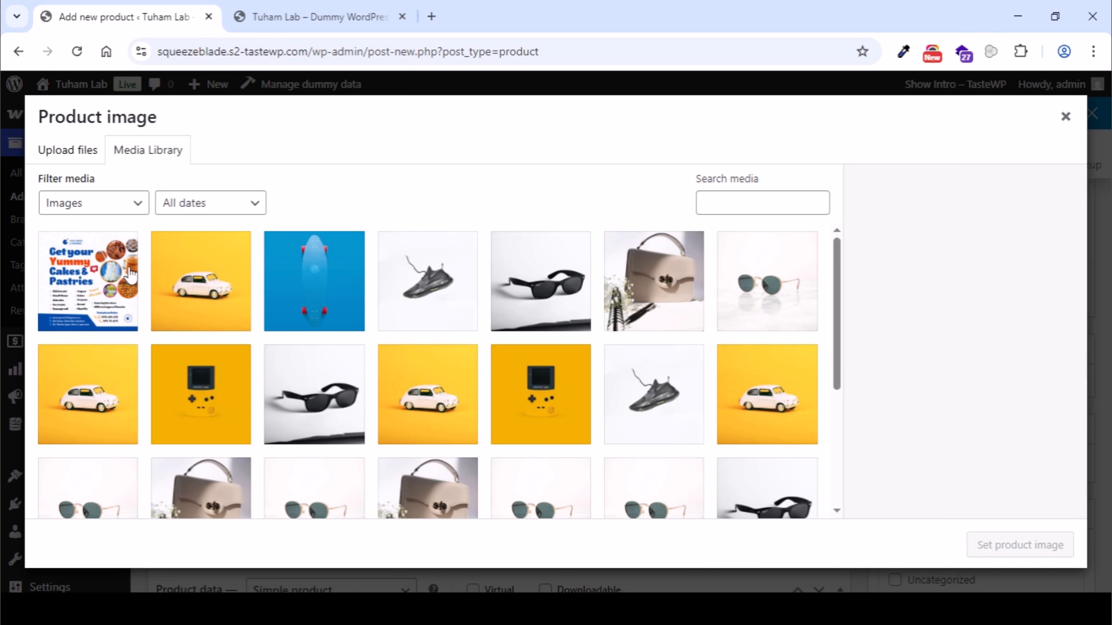
click(122, 277)
click(447, 276)
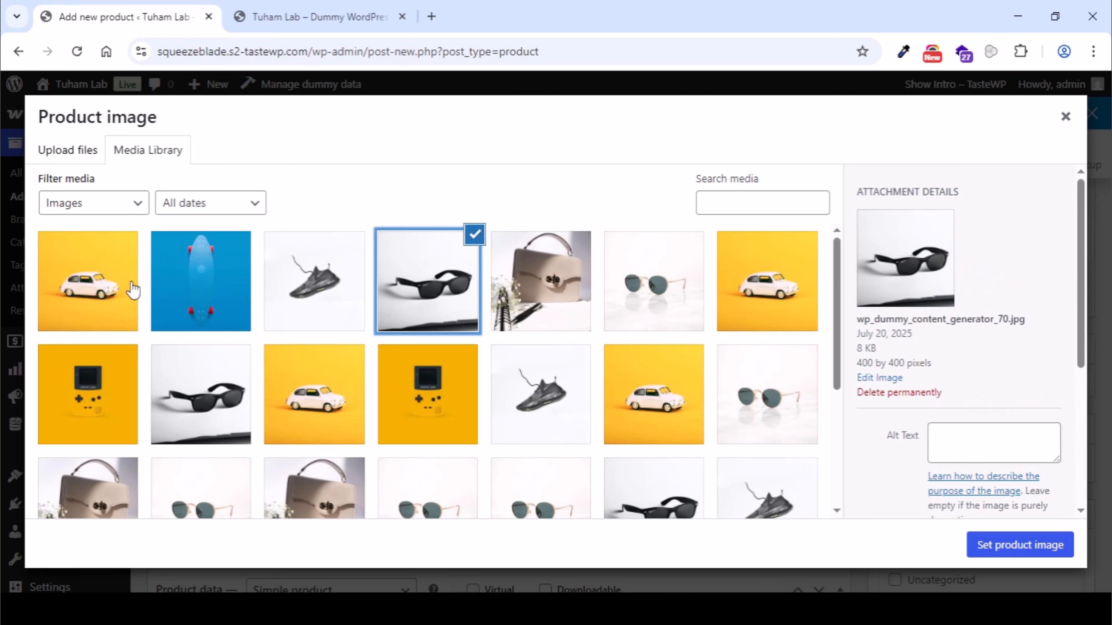
click(83, 160)
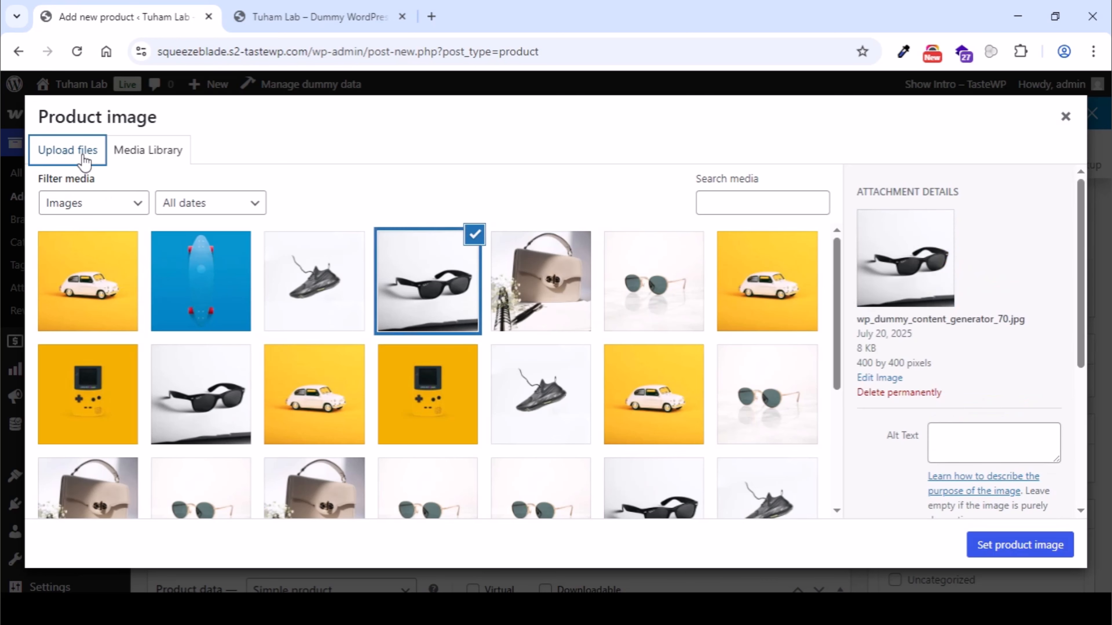
click(538, 359)
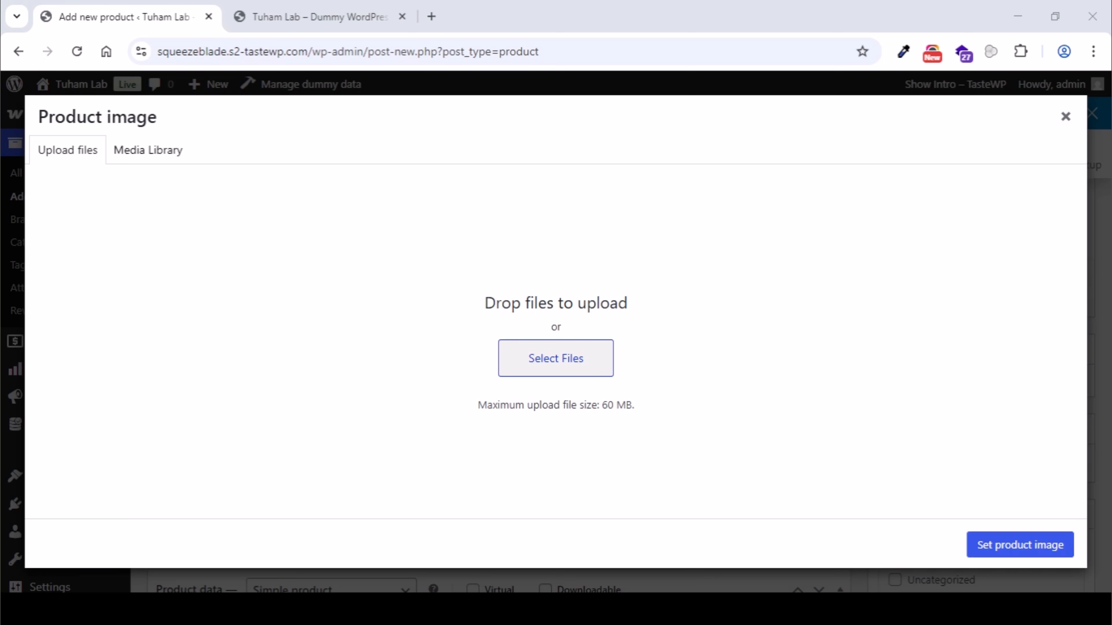
click(1052, 7)
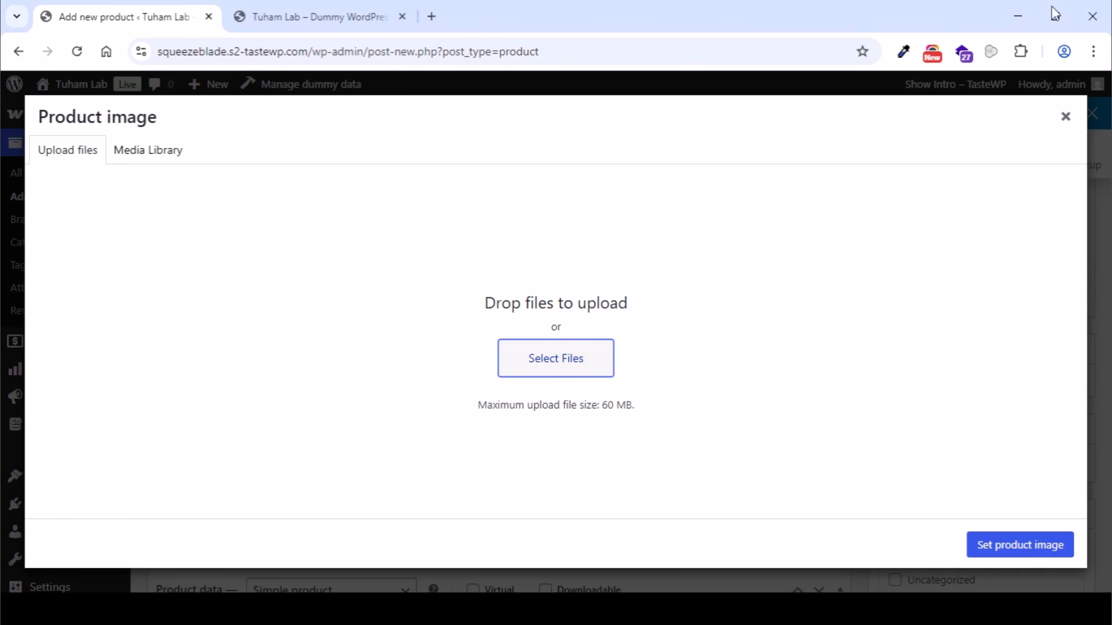
- Open picadjust.vercel.app in a new browser tab
click(436, 19)
text(p)
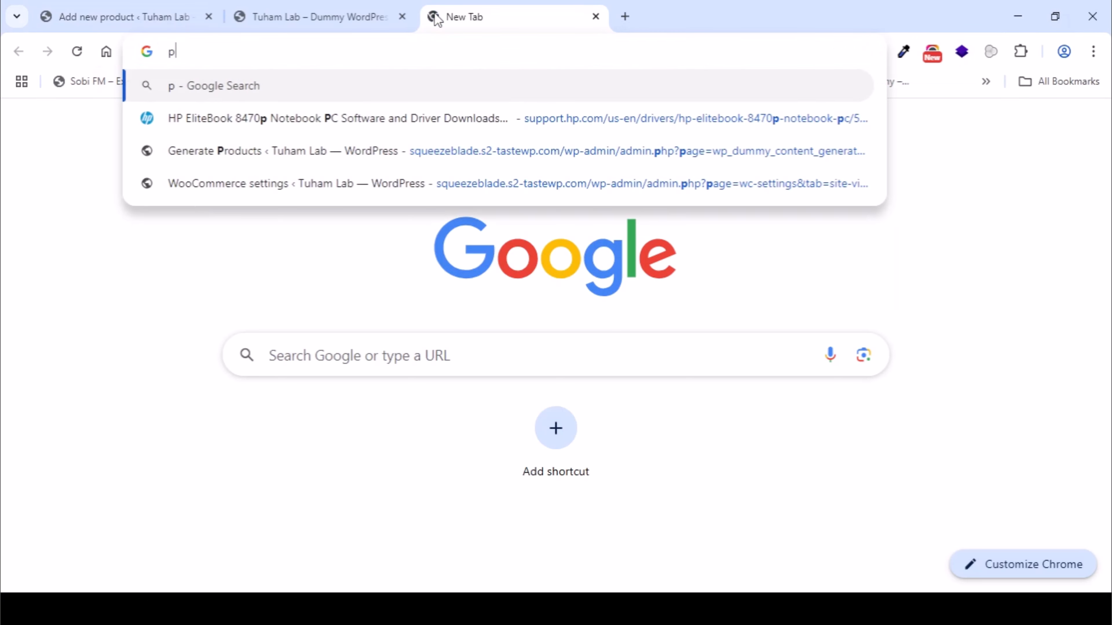
text(icadjust.vercl)
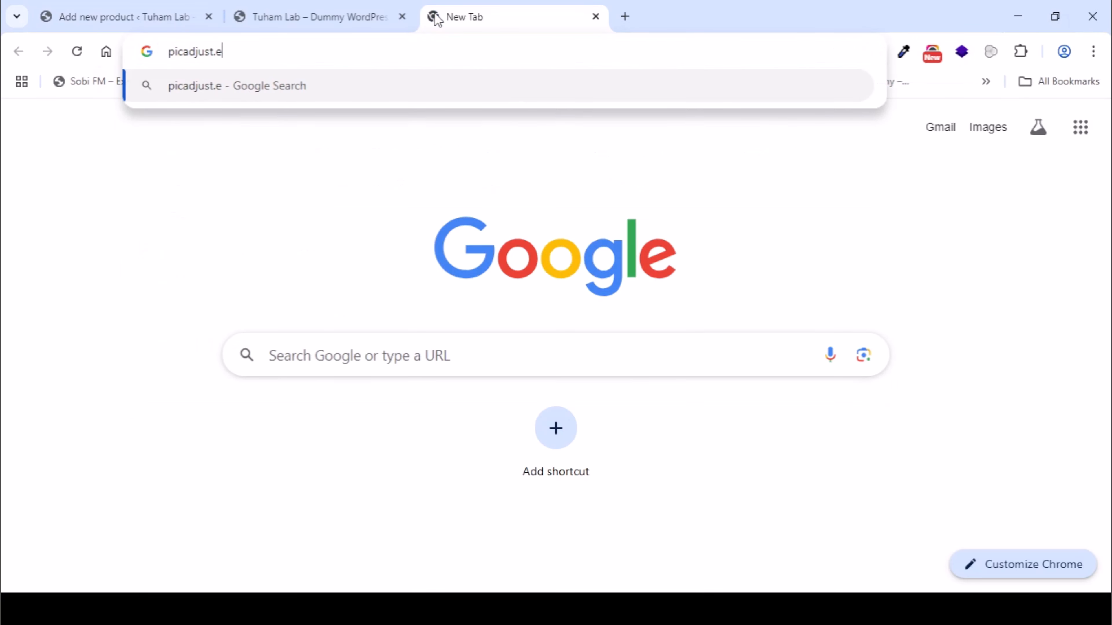
key(BackSpace)
text(el.)
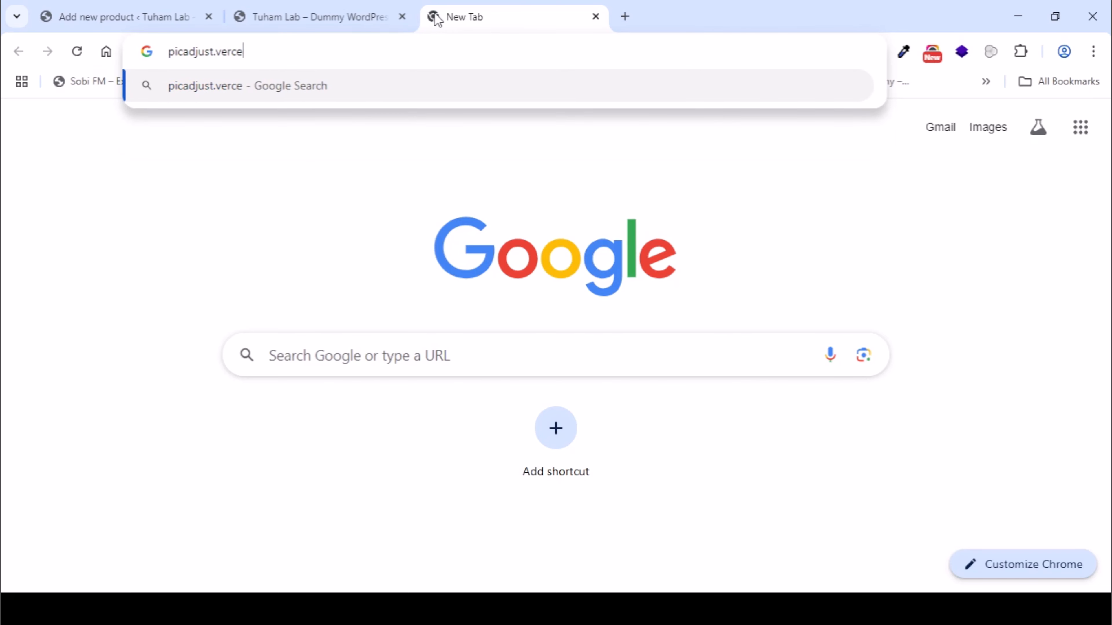
text(a)
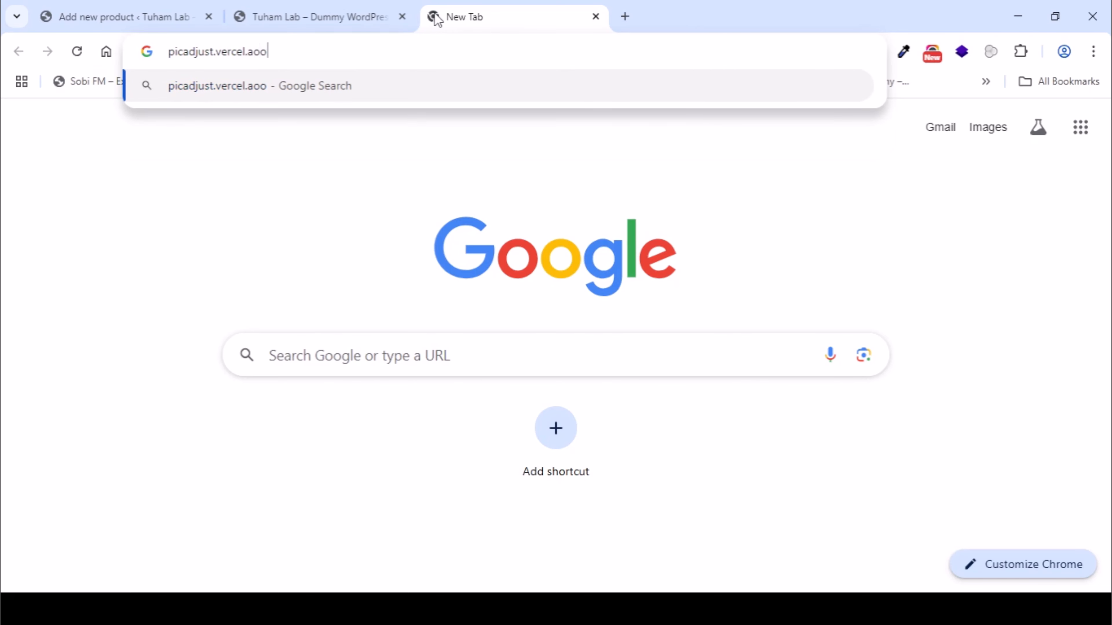
text(pp)
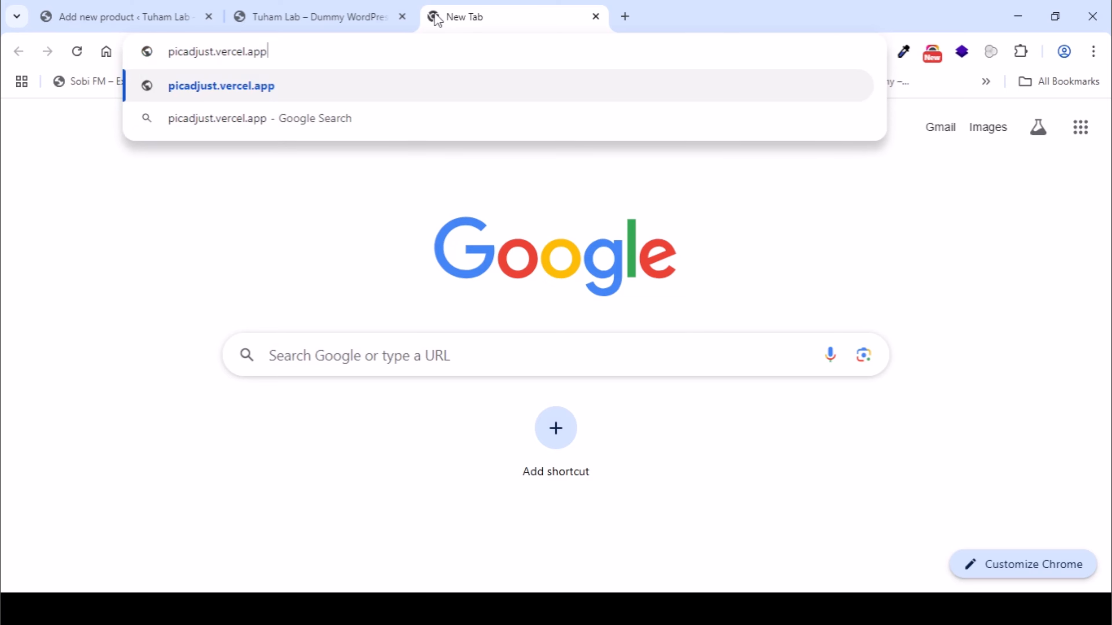
key(Return)
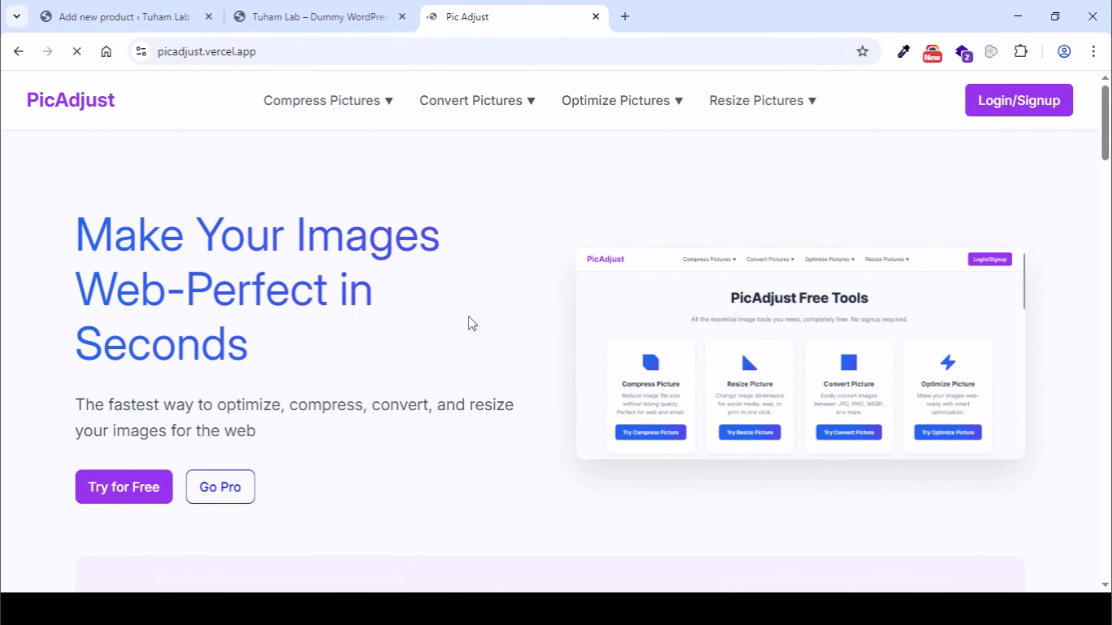
- Open PicAdjust's tool for resizing pictures
click(385, 97)
click(746, 104)
click(761, 148)
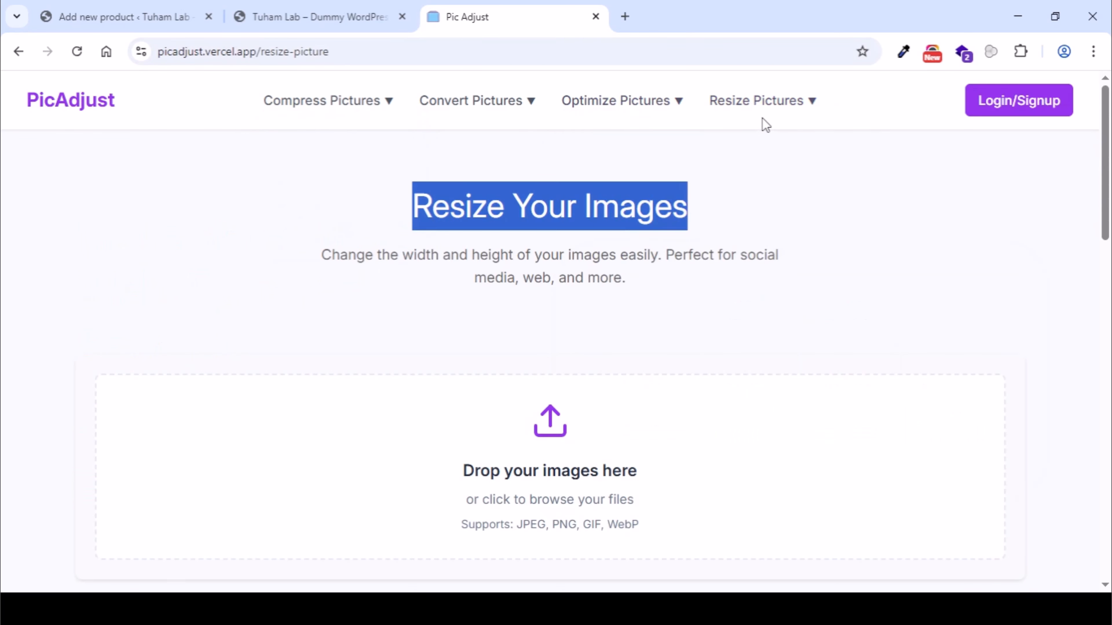
click(762, 104)
click(762, 144)
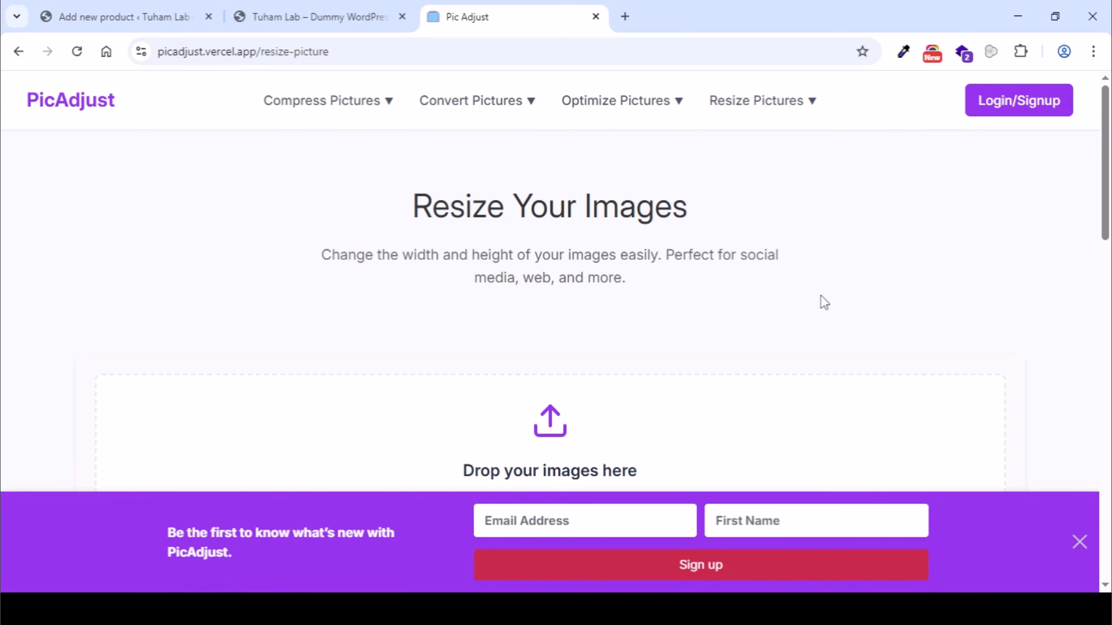
- Dismiss the newsletter sign-up banner and load the H.O.G Flyer 2 image into the resize tool
scroll(801, 242, down, 5)
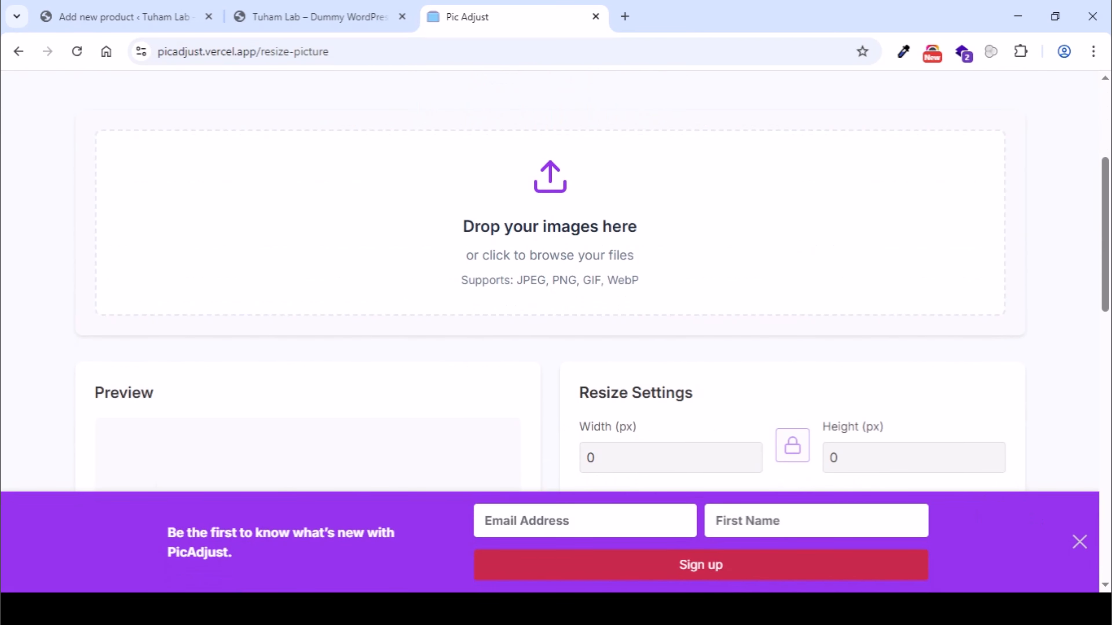
click(1078, 542)
click(569, 215)
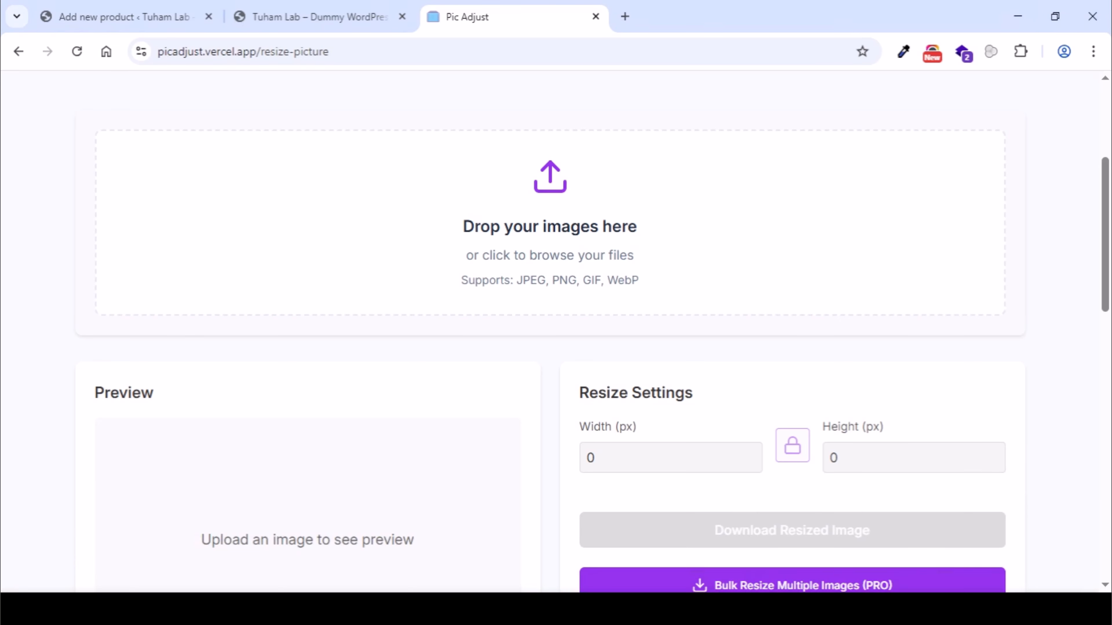
scroll(576, 243, down, 4)
scroll(572, 234, down, 2)
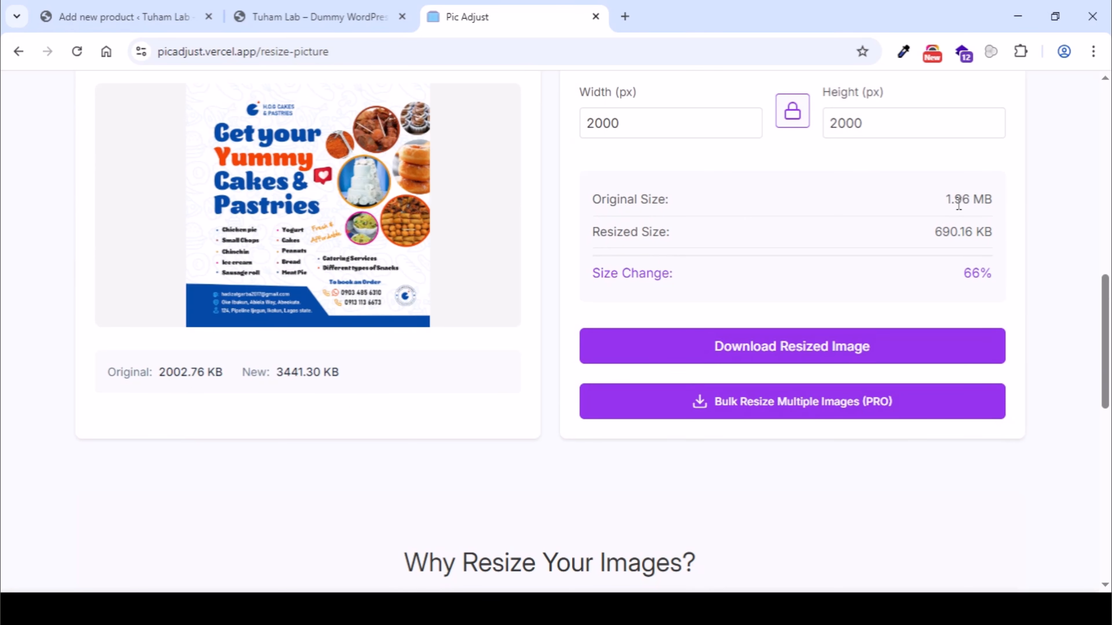
scroll(959, 202, up, 2)
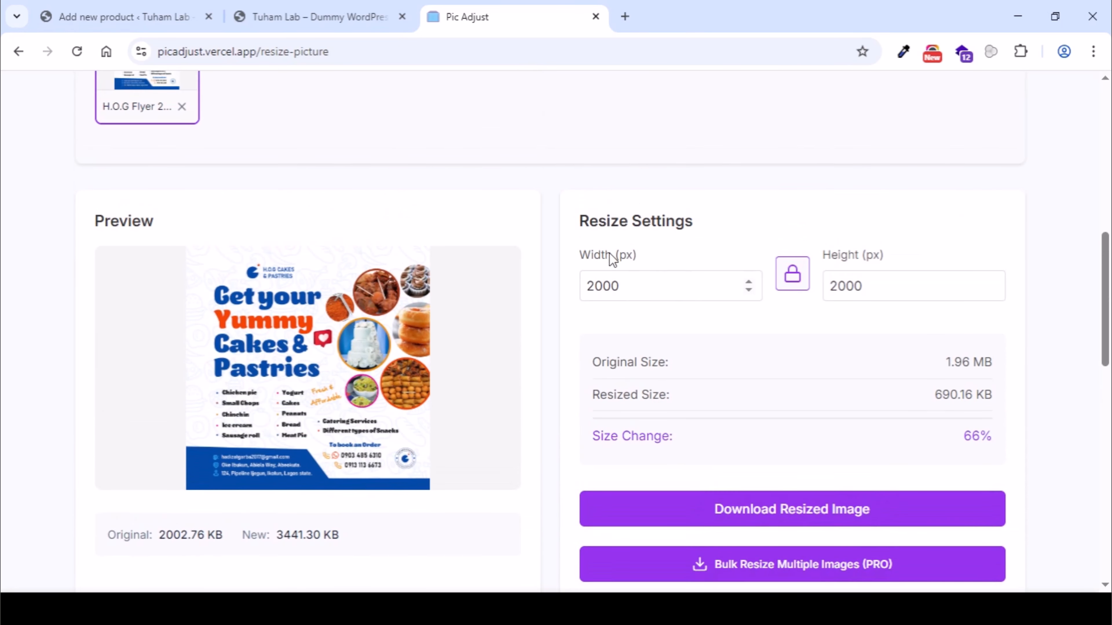
- Set the flyer's resize width to 1000 px with the aspect ratio locked
drag(640, 293, 563, 293)
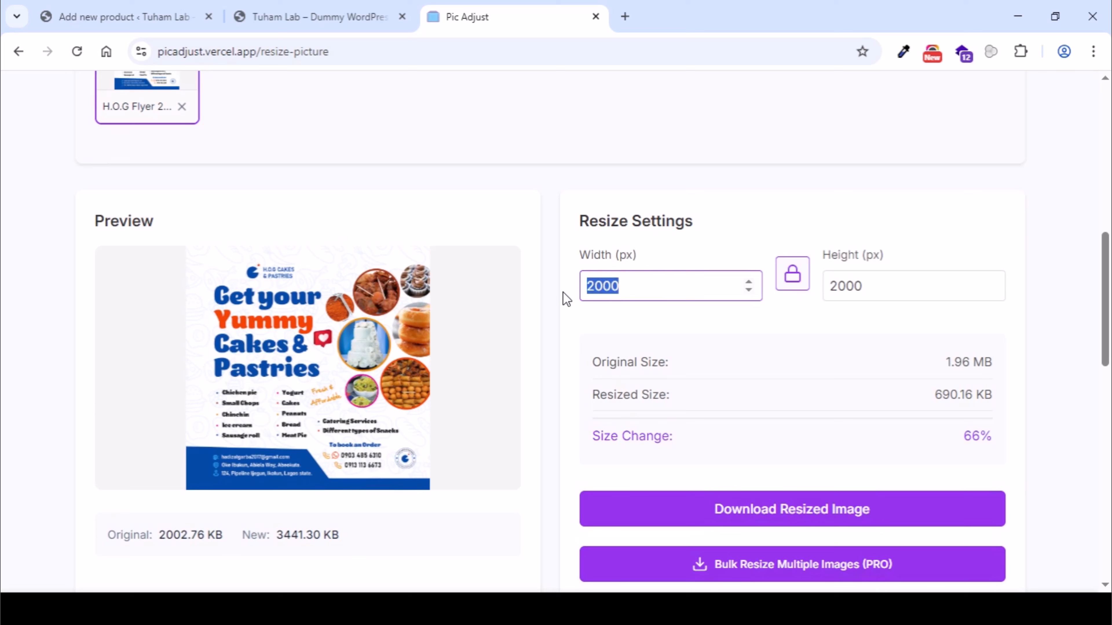
text(1000)
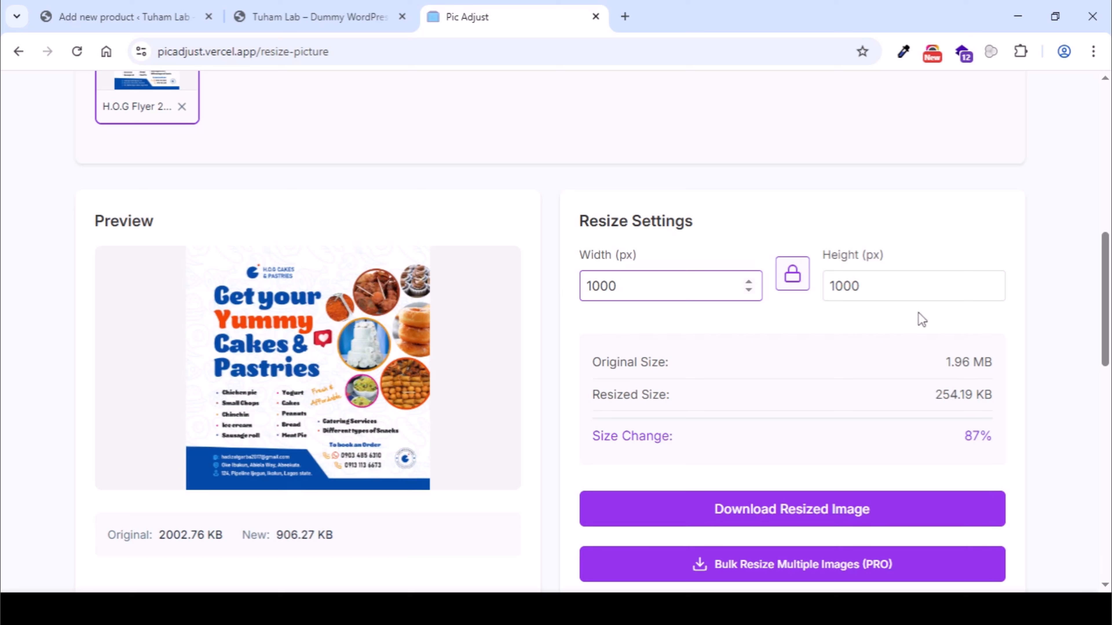
click(1041, 328)
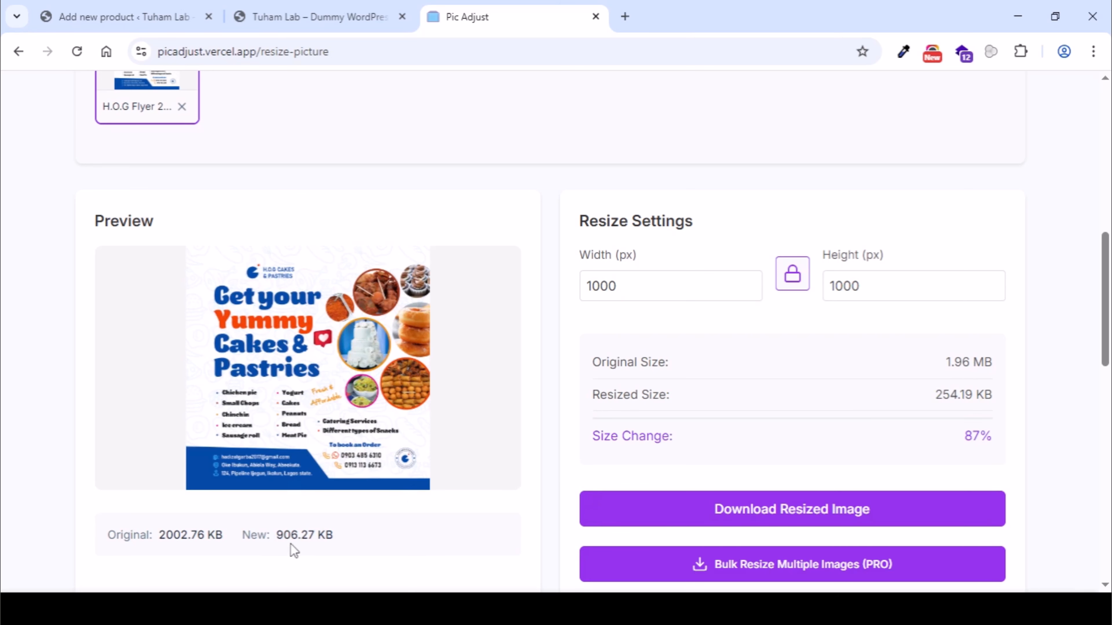
scroll(523, 481, up, 10)
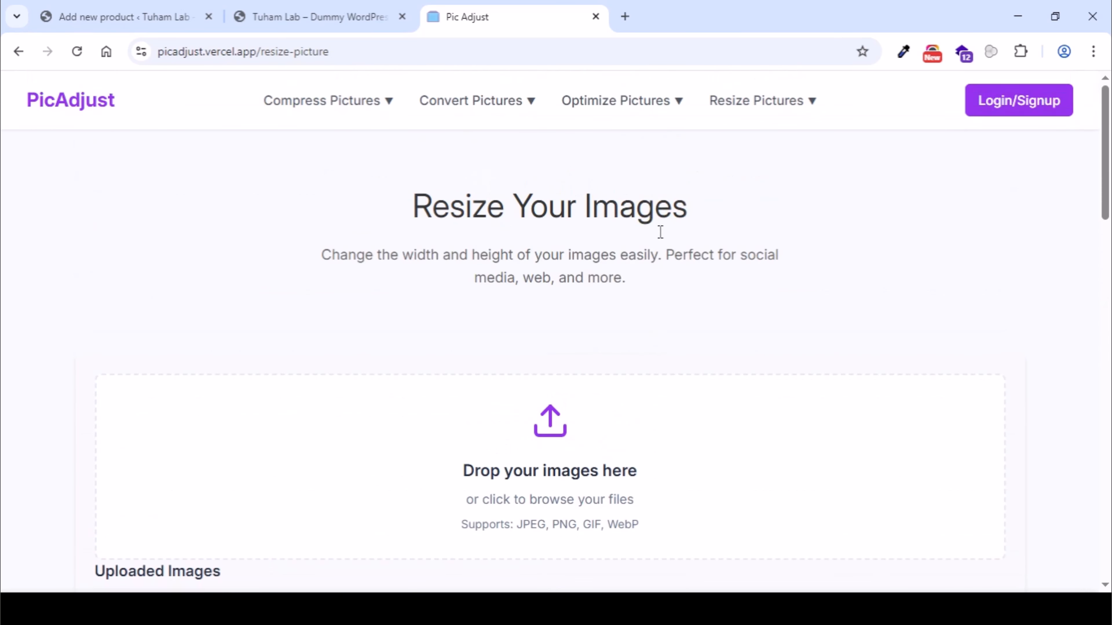
- Switch to PicAdjust's picture optimization tool and load the H.O.G Flyer 2 image there
mouse_move(626, 94)
click(616, 152)
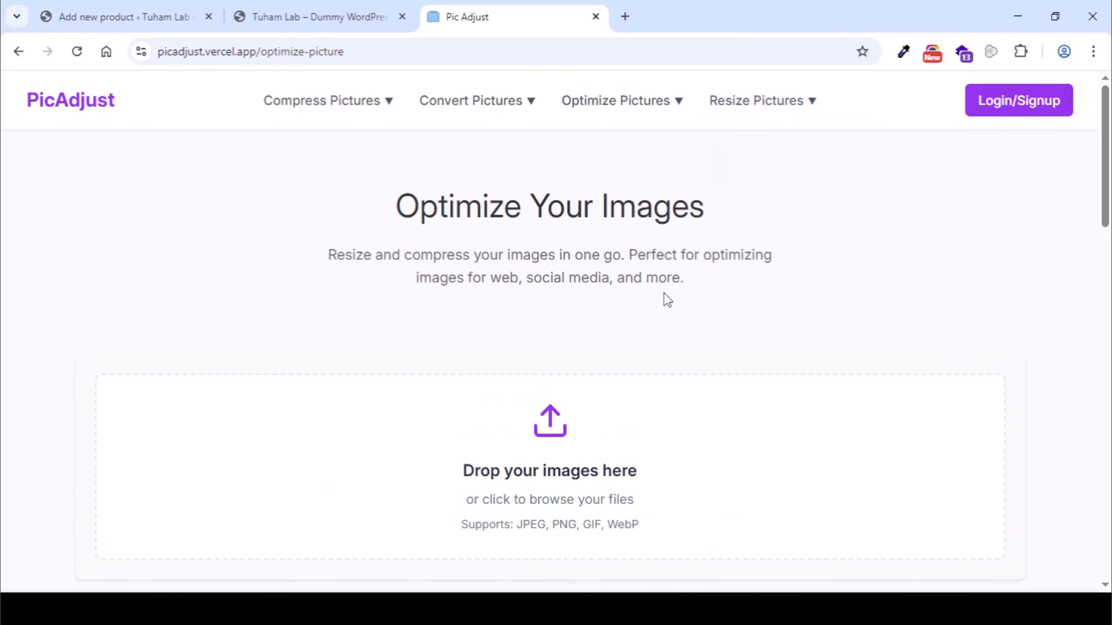
scroll(664, 293, down, 7)
scroll(691, 276, down, 2)
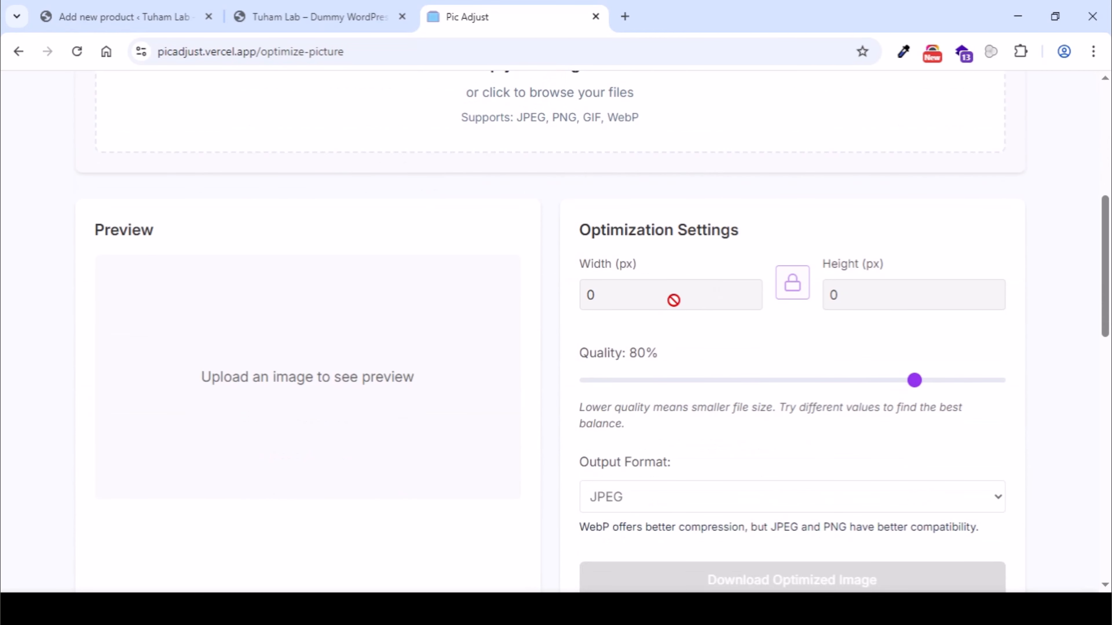
scroll(683, 364, down, 2)
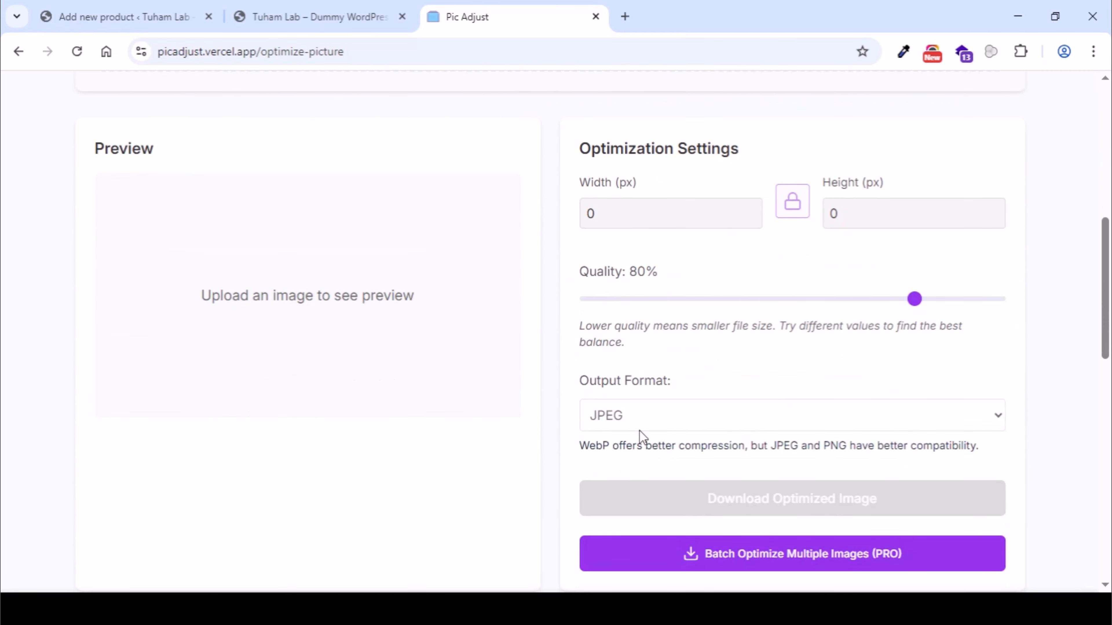
scroll(628, 350, up, 9)
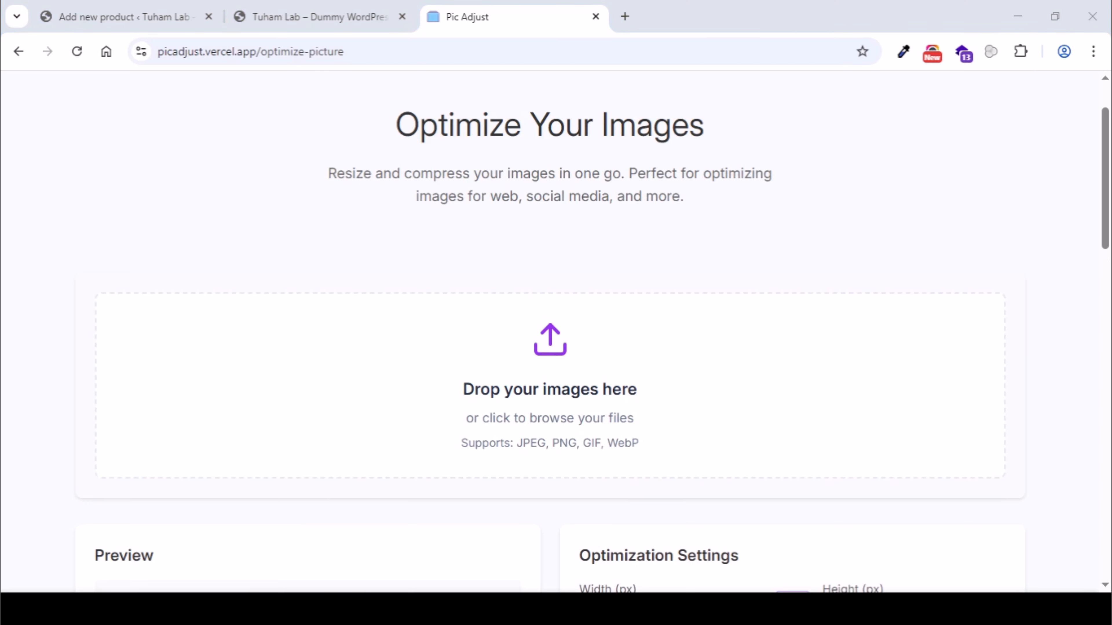
scroll(569, 219, down, 10)
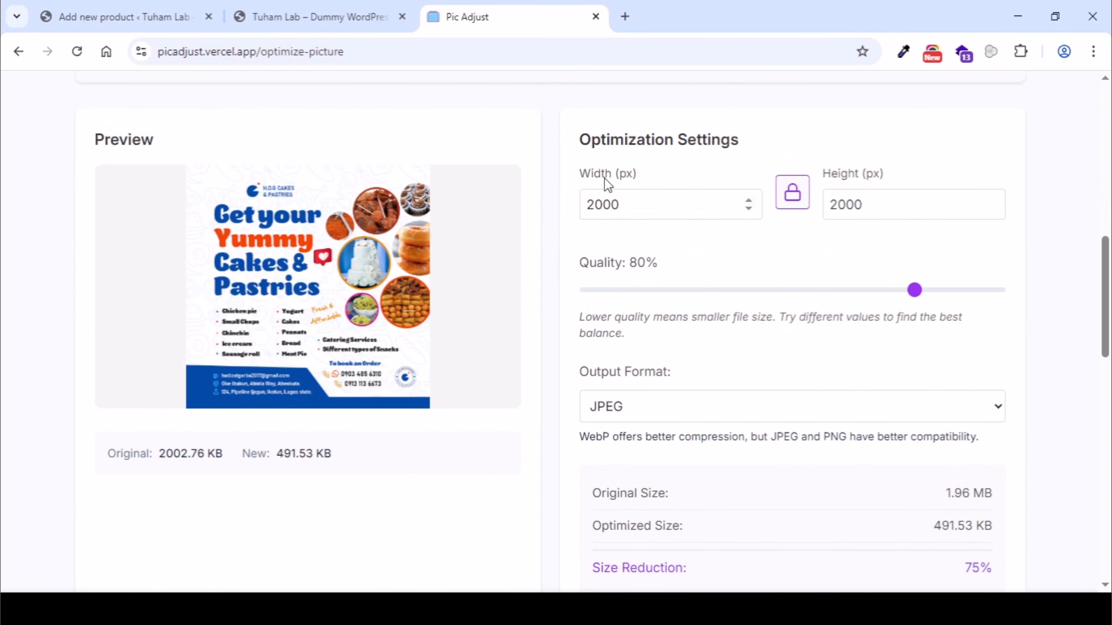
- Set the optimized flyer's width to 1000 px with the aspect ratio locked
double_click(646, 210)
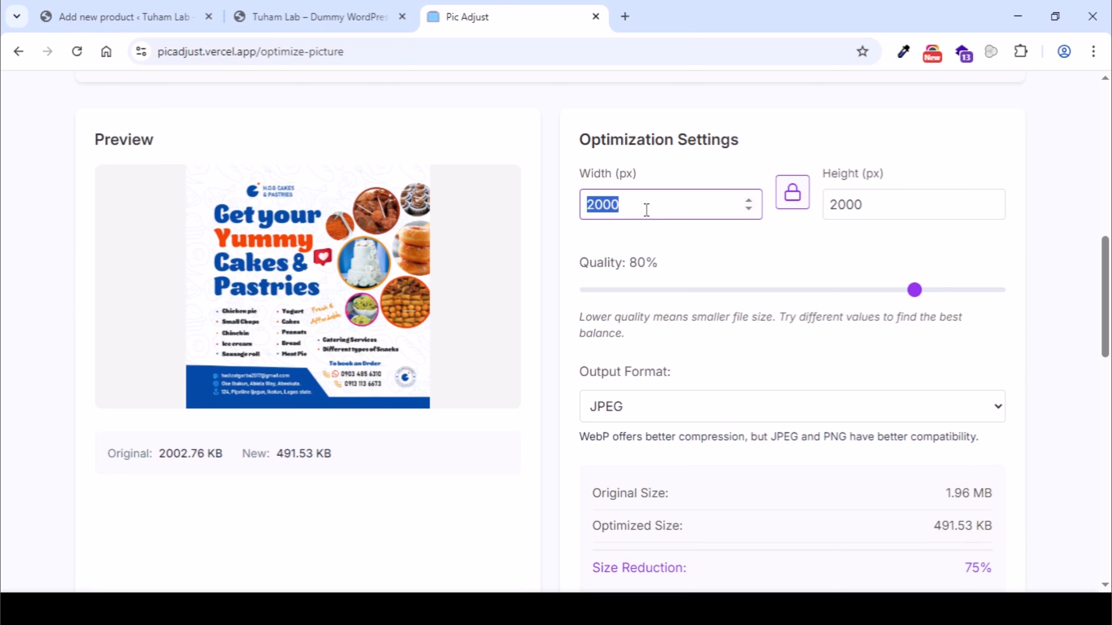
text(1000)
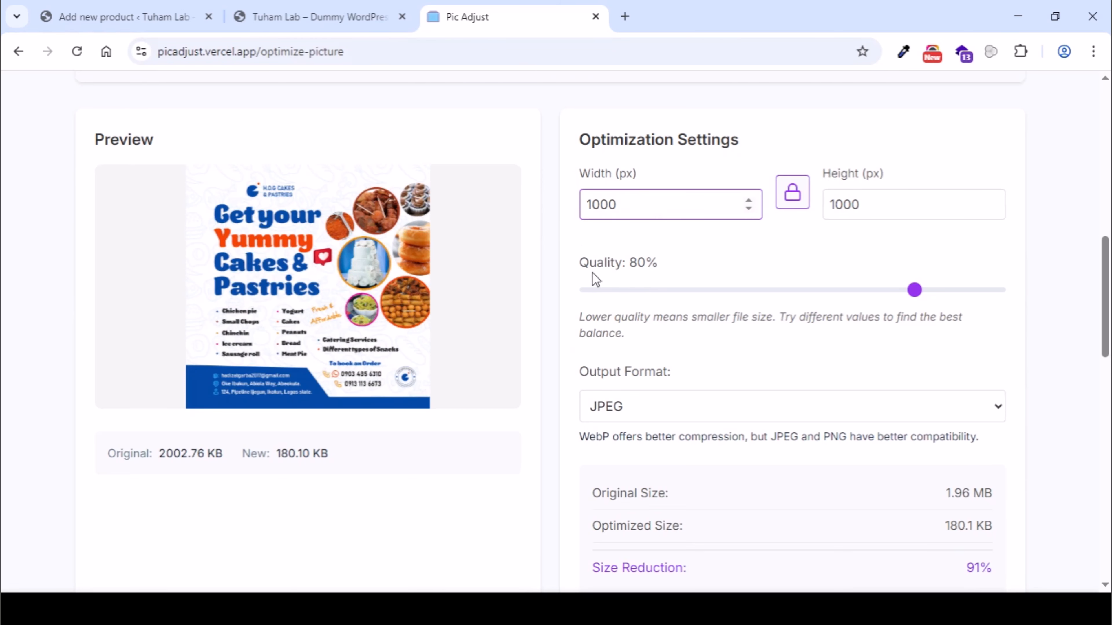
scroll(591, 273, down, 2)
click(364, 443)
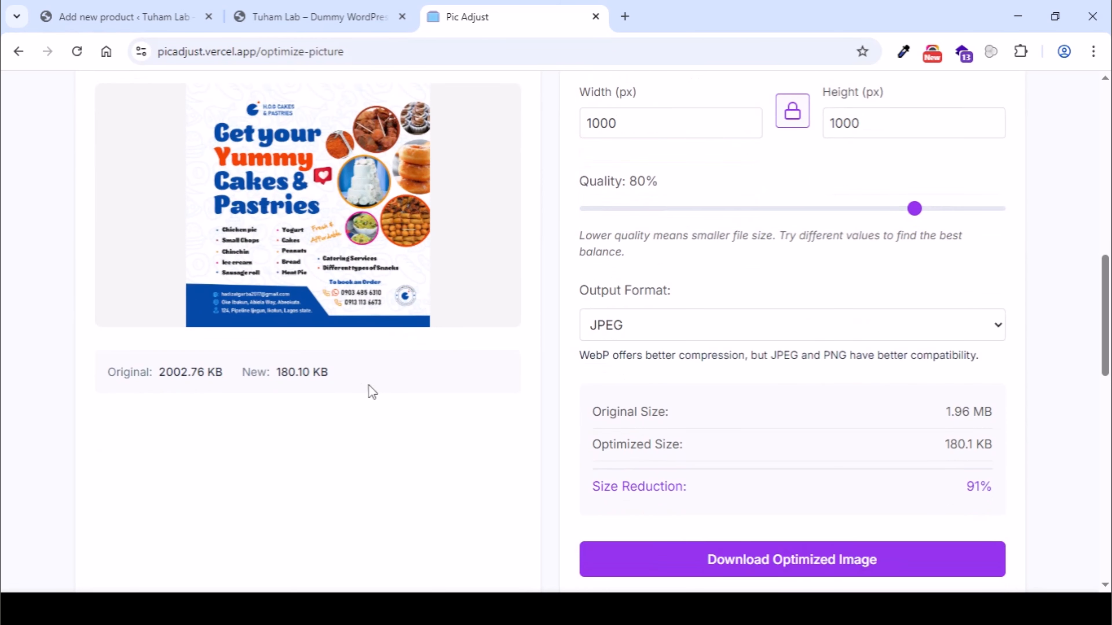
scroll(297, 380, up, 2)
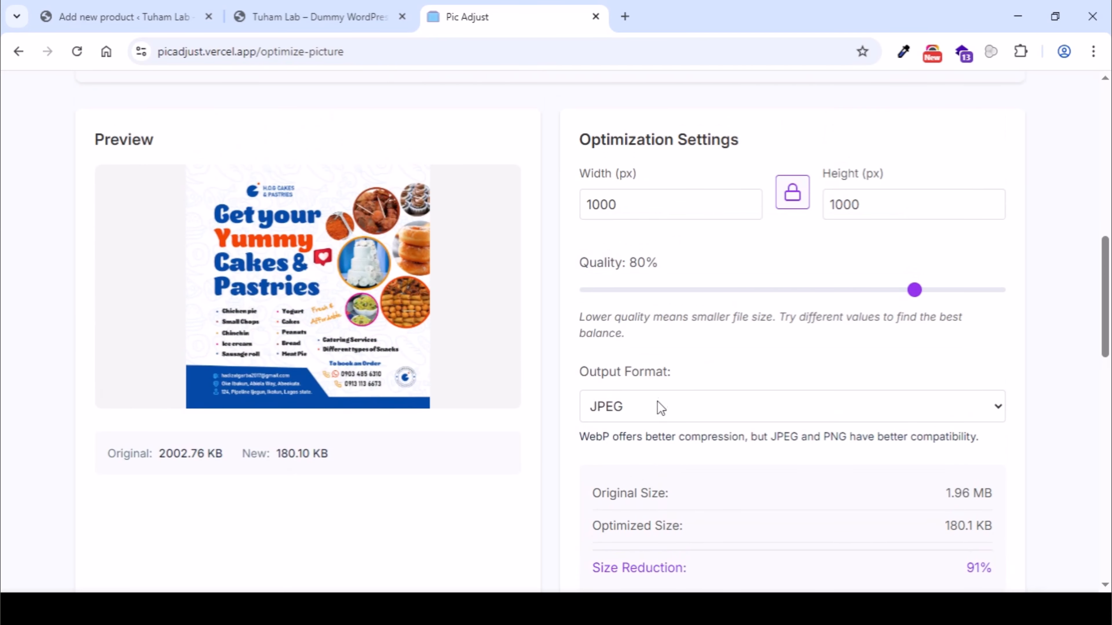
- Try PNG as the output format to compare the file size, and switch back to JPEG
click(615, 464)
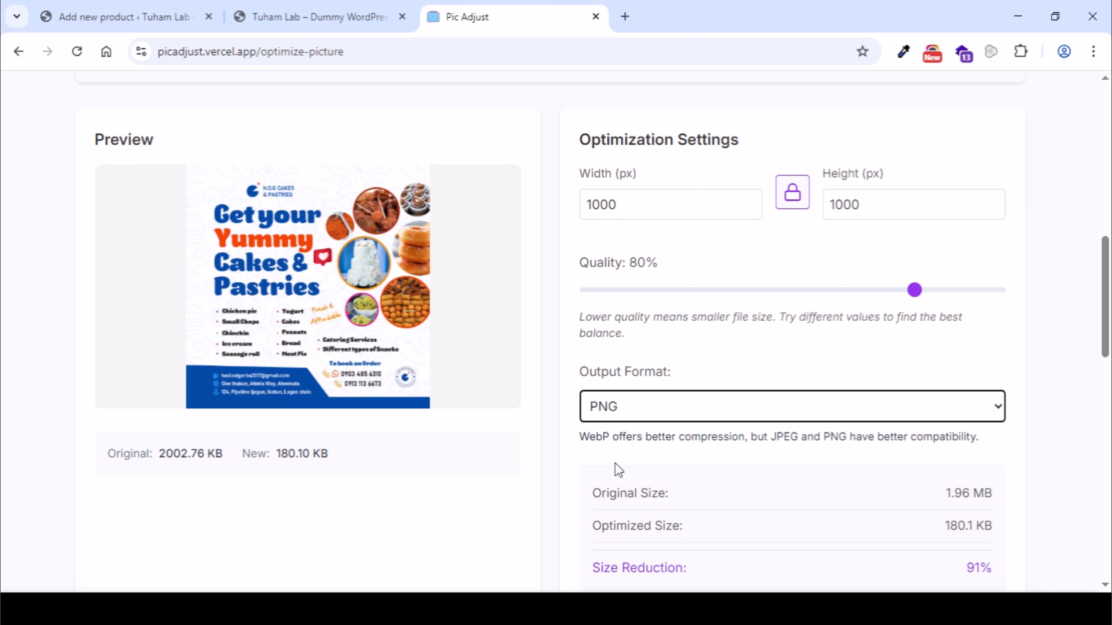
click(440, 466)
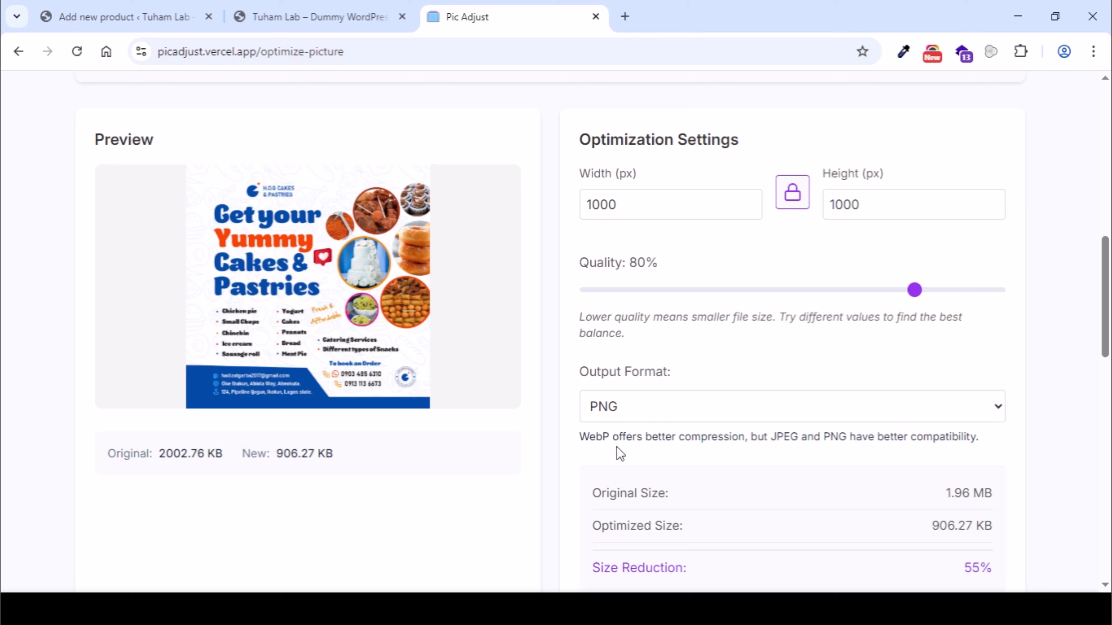
click(616, 429)
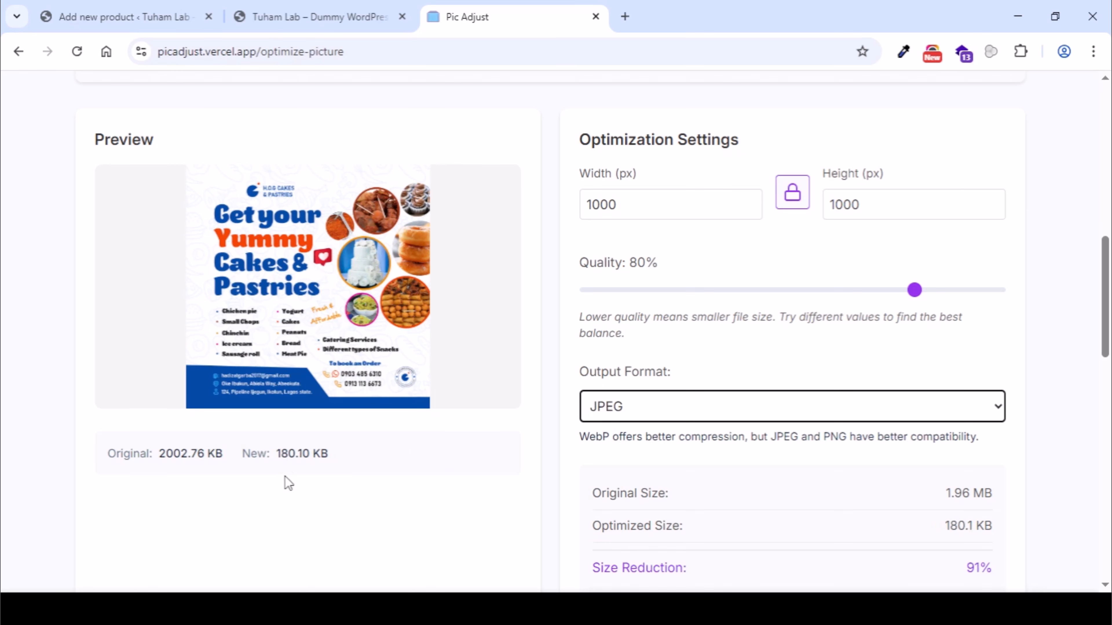
- Download the optimized JPEG version of the flyer
scroll(495, 438, down, 3)
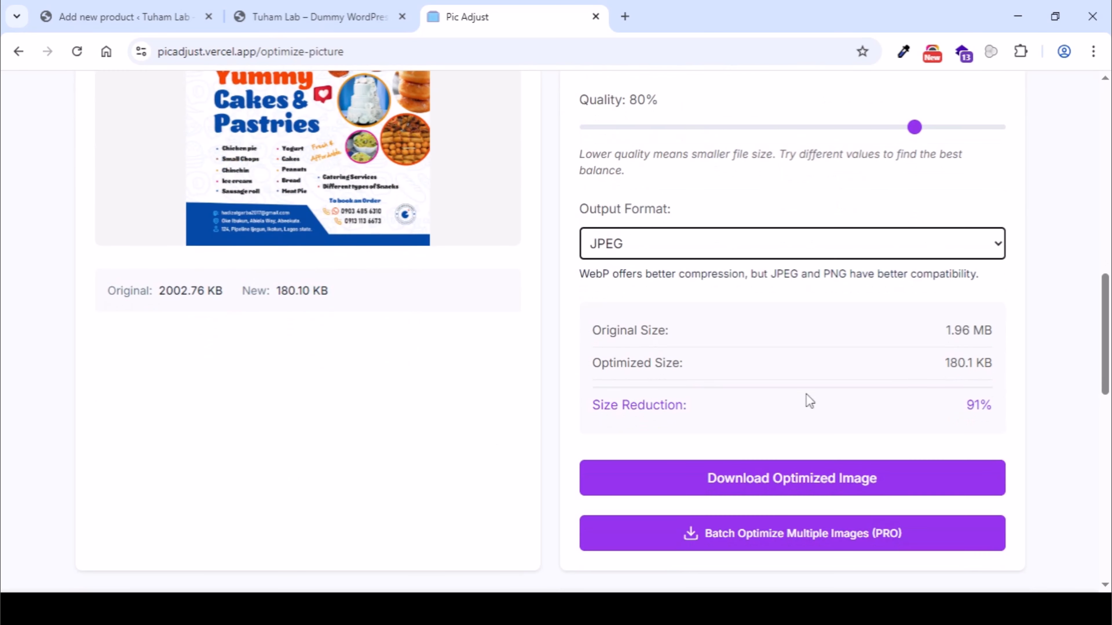
click(719, 475)
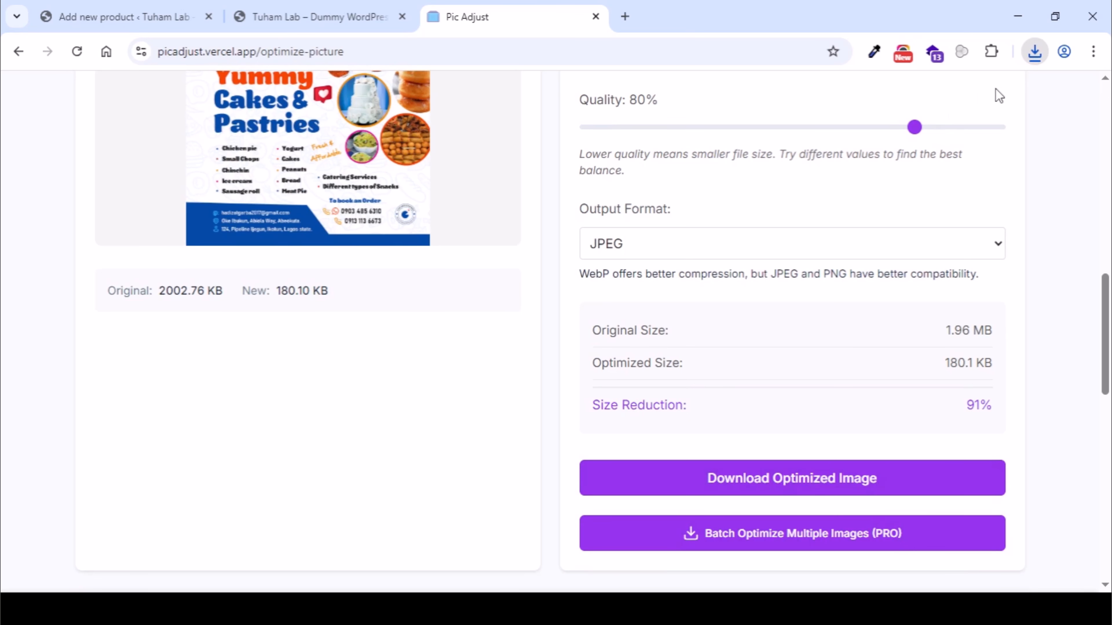
scroll(1000, 96, up, 2)
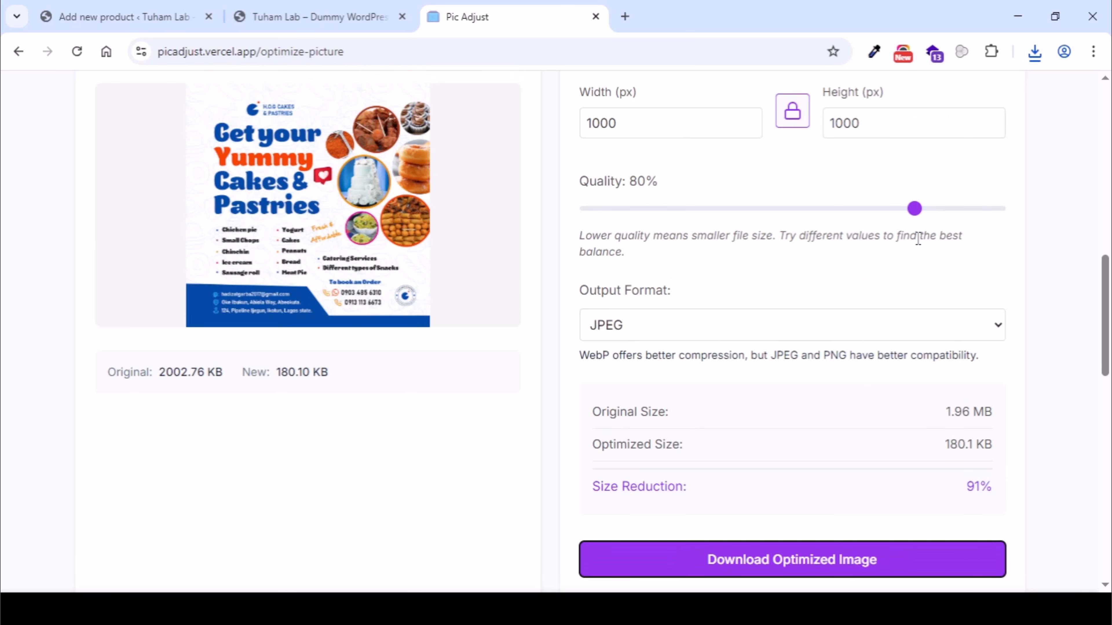
- Return to the new product, upload H.O.G-Flyer-2_optimized.jpg and set it as the product image
click(193, 6)
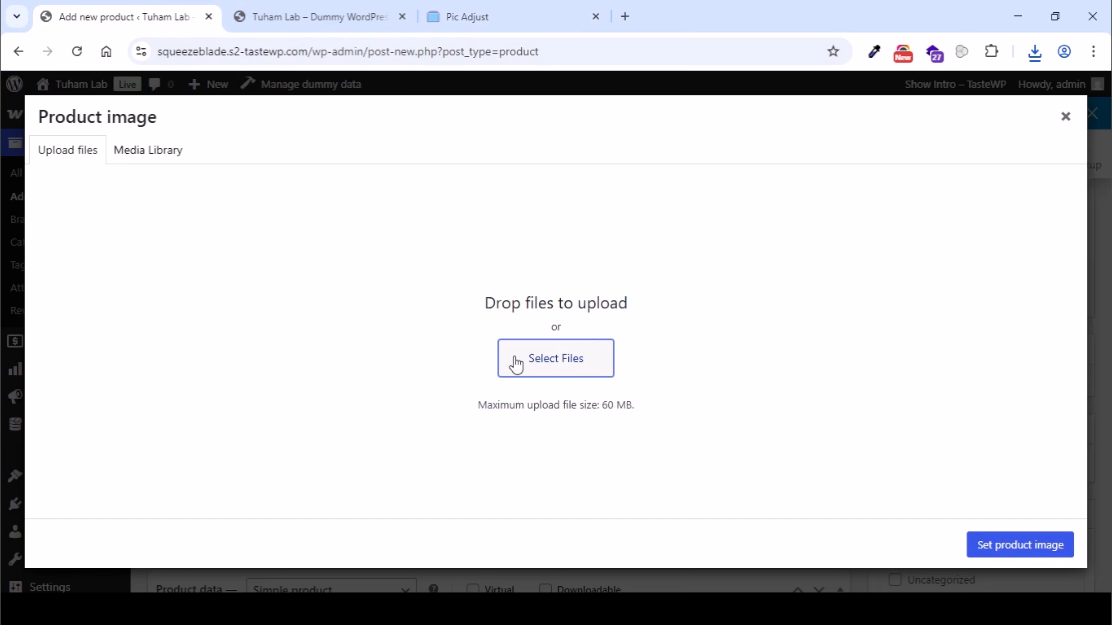
click(556, 361)
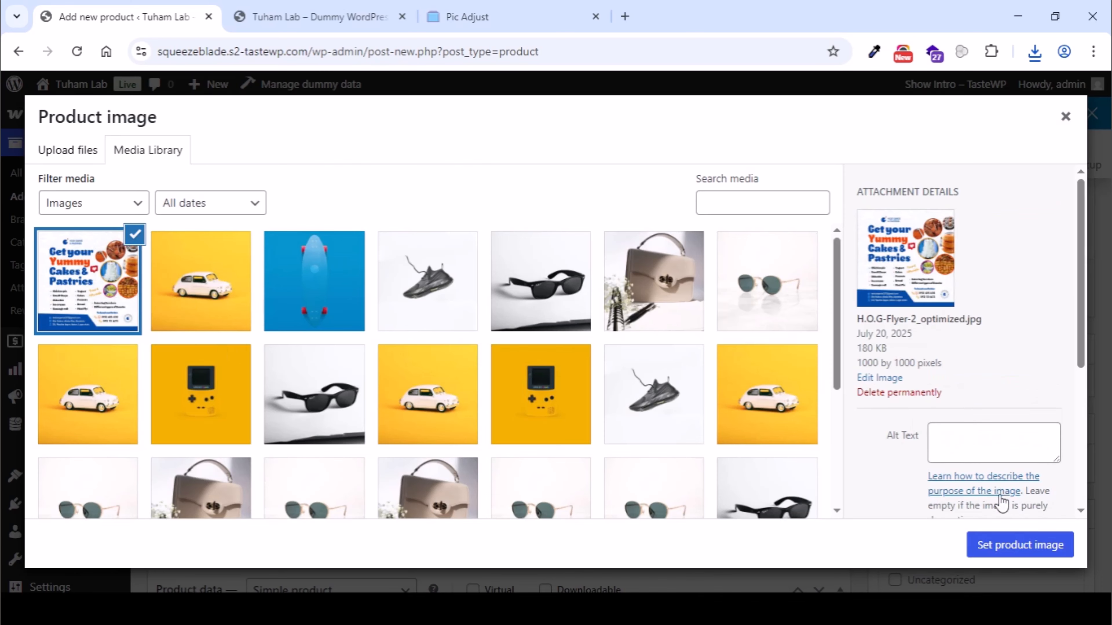
click(988, 545)
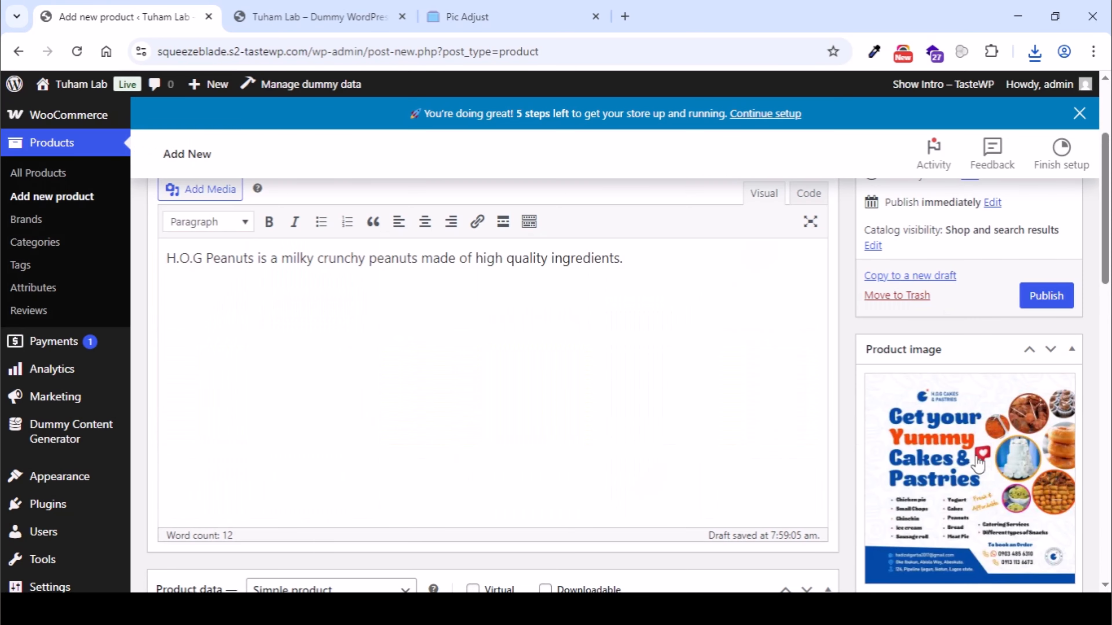
scroll(548, 355, down, 3)
scroll(547, 353, down, 2)
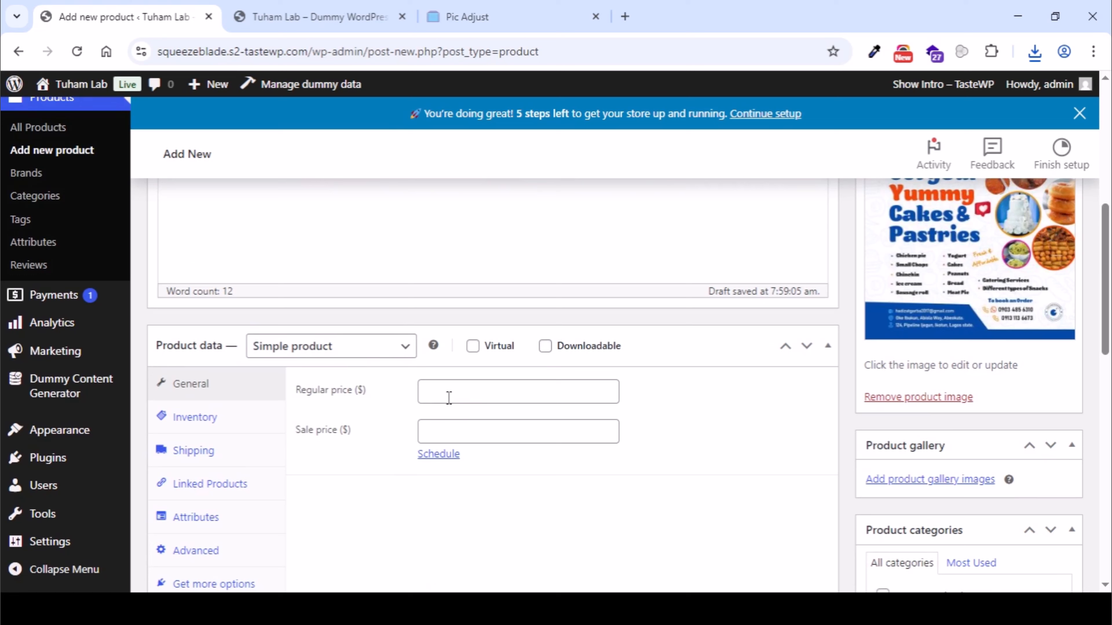
- Set the product's regular price to $35 and its sale price to $20
click(456, 391)
text(16)
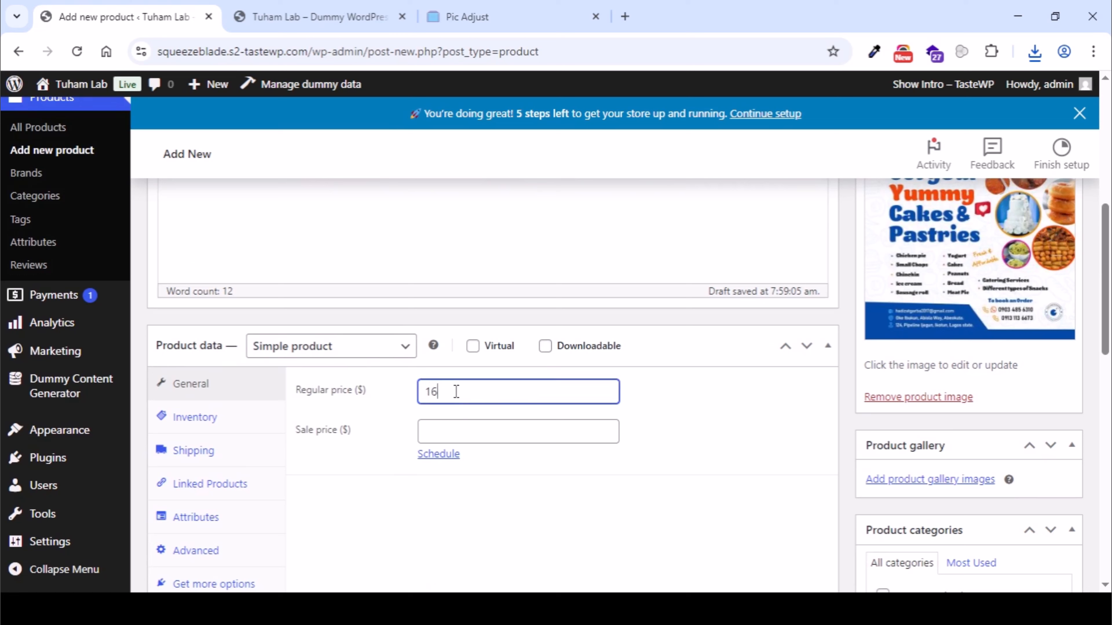
text(000)
key(ctrl+a)
key(BackSpace)
text(35)
click(376, 470)
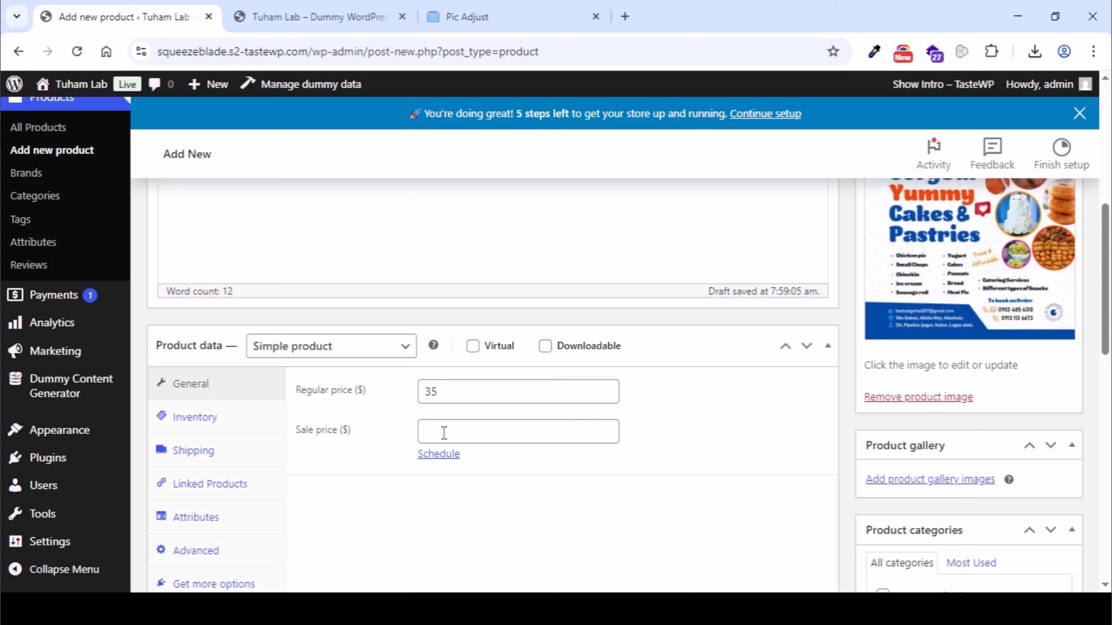
click(452, 423)
text(20)
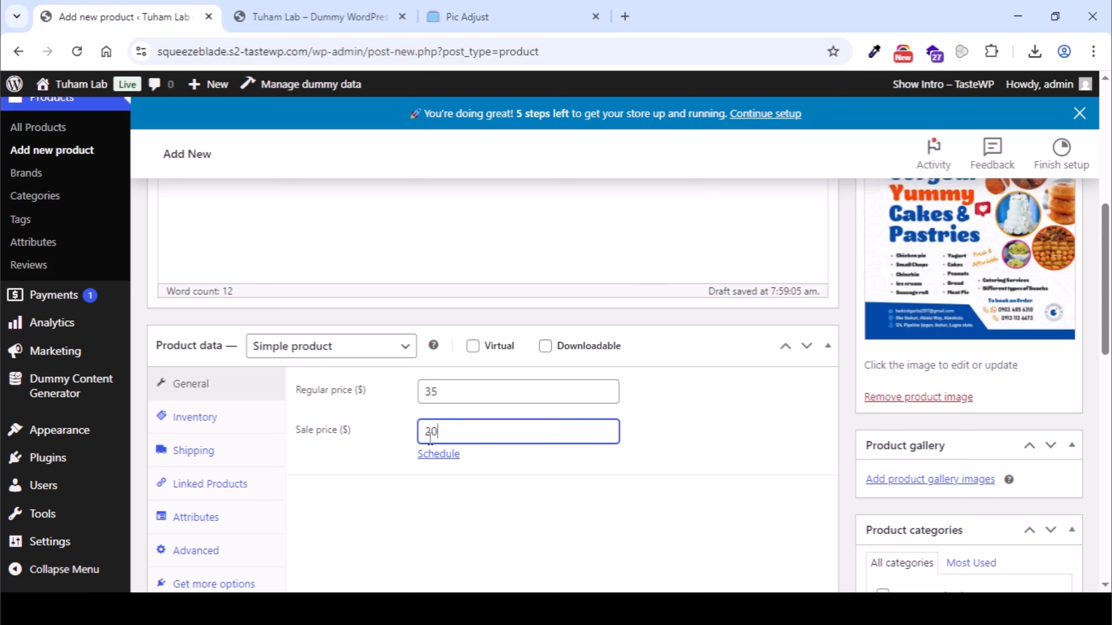
- Enable stock quantity tracking in the product's inventory settings and set the quantity to 2
scroll(449, 443, down, 2)
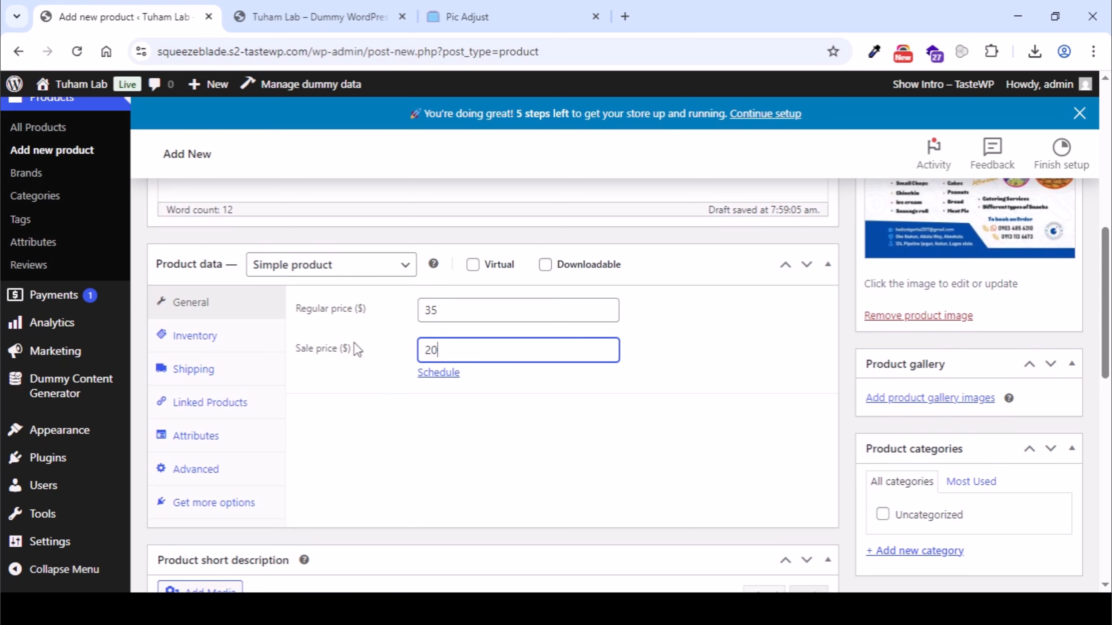
scroll(497, 277, down, 2)
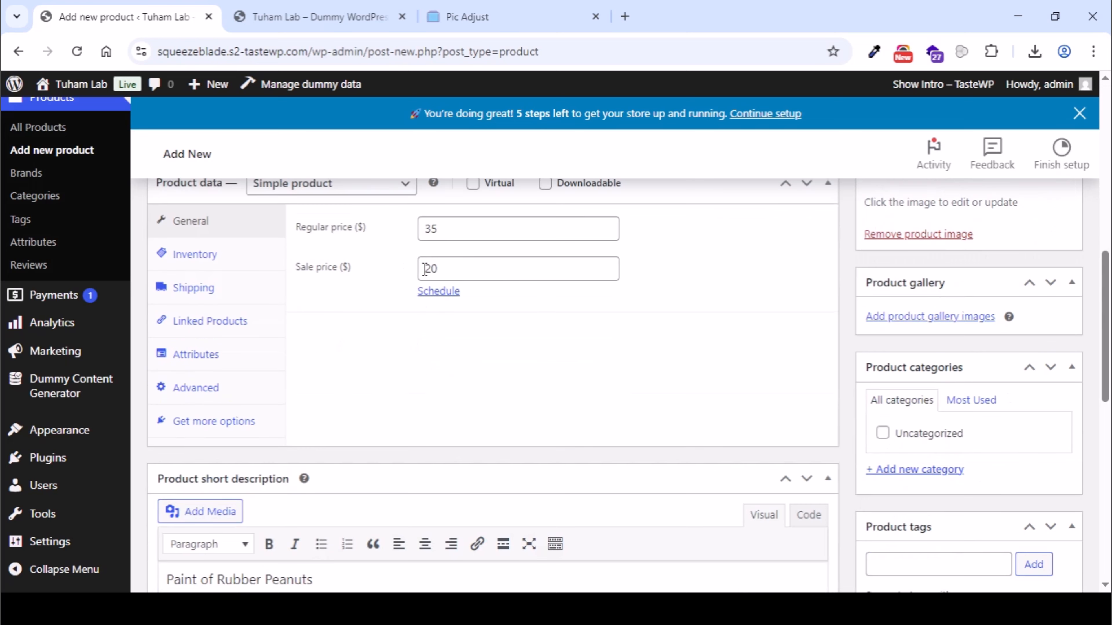
scroll(522, 304, up, 2)
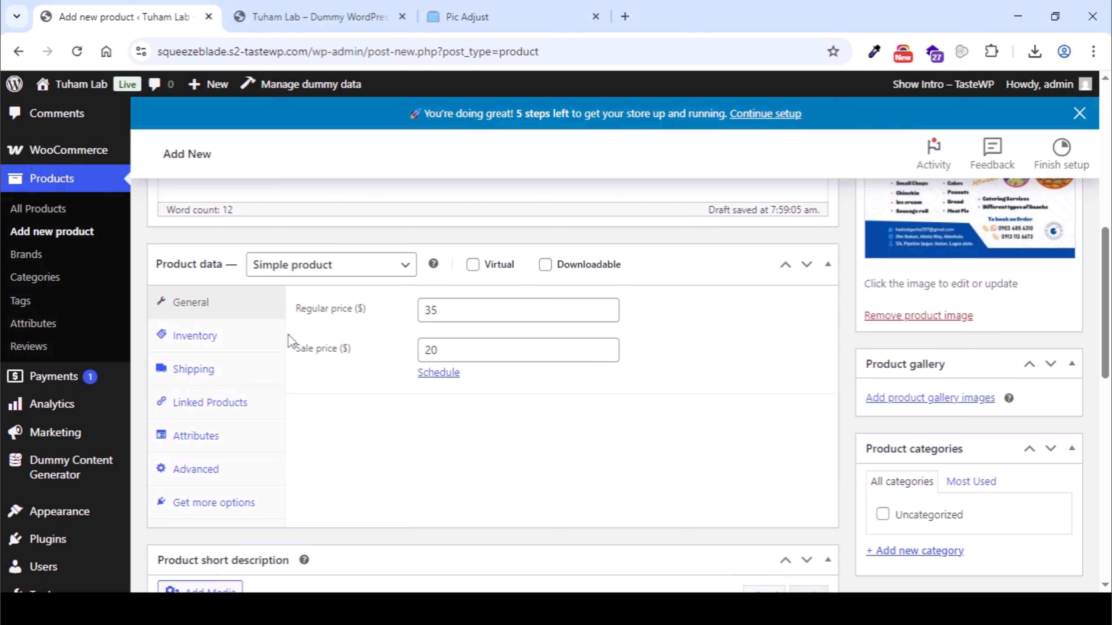
click(218, 339)
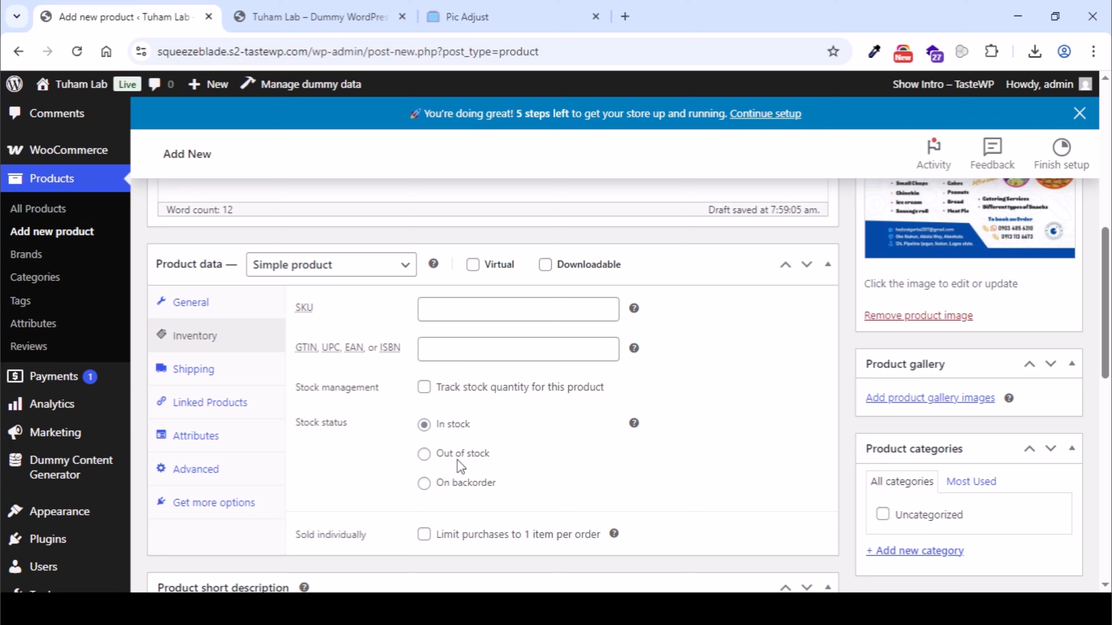
click(424, 454)
mouse_move(634, 419)
click(424, 388)
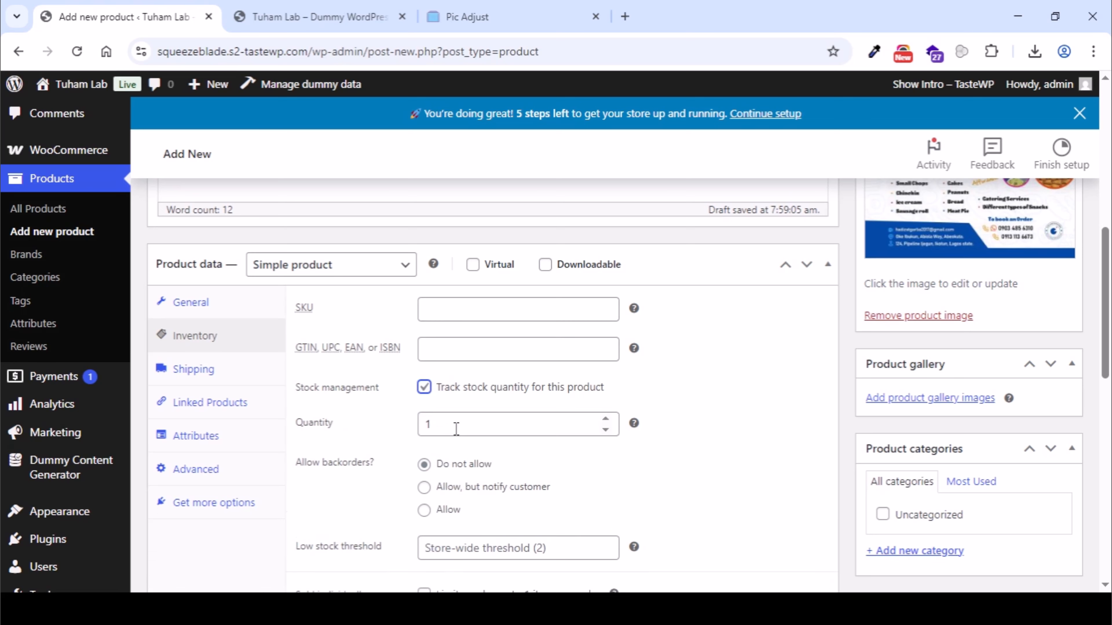
click(478, 427)
key(BackSpace)
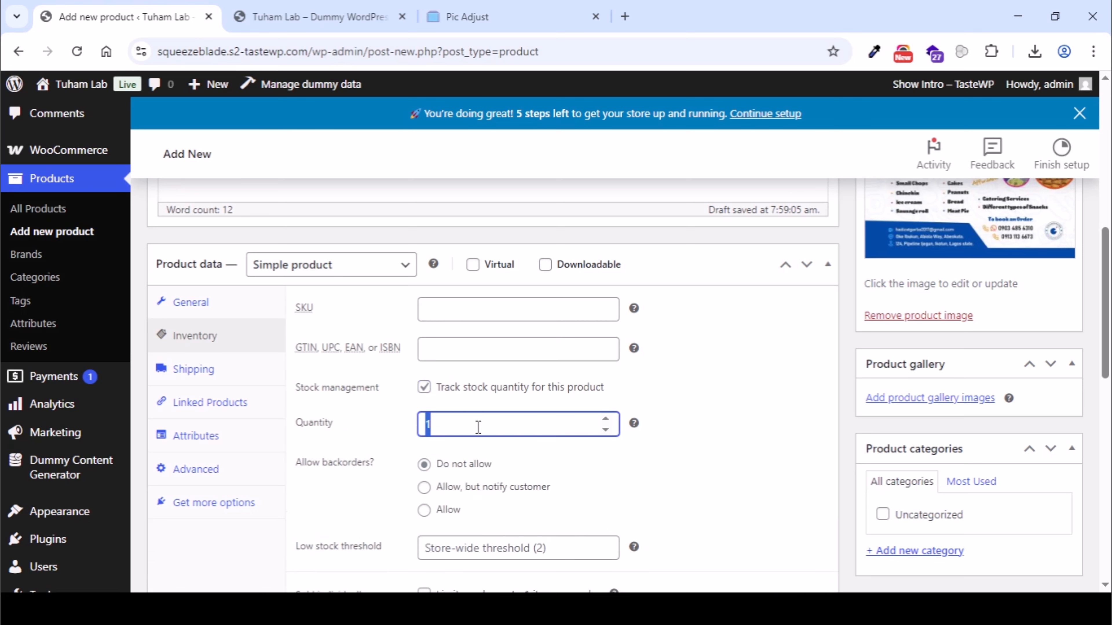
text(3)
click(696, 436)
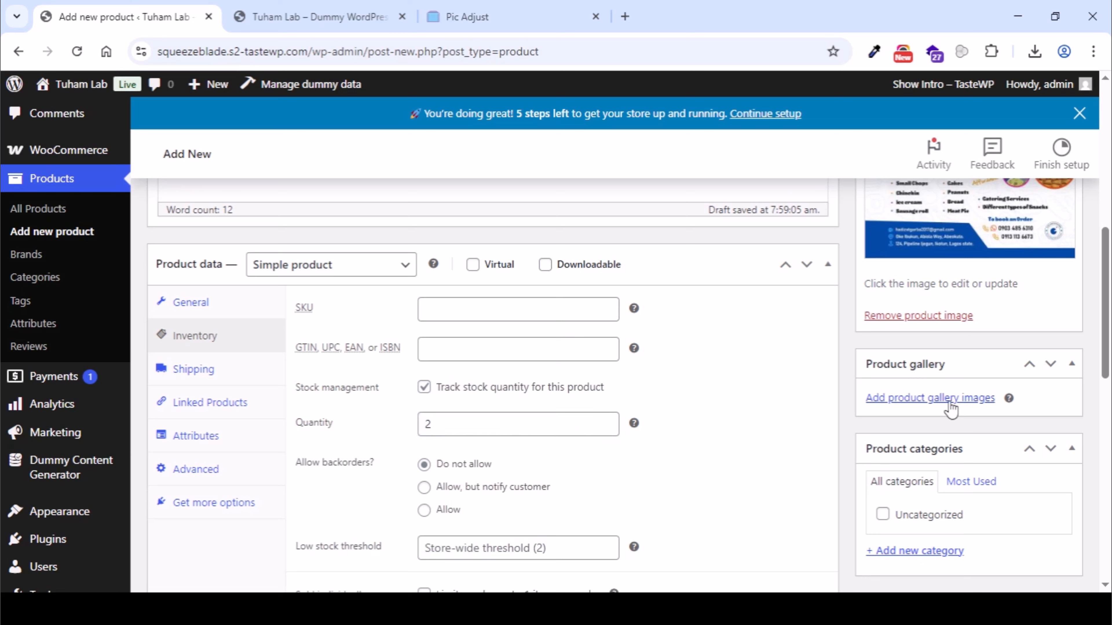
click(337, 31)
- Upload HOG-Cakes-and-Pastries.png and add it together with H.O.G-Flyer-2_optimized.jpg to the product gallery
click(938, 397)
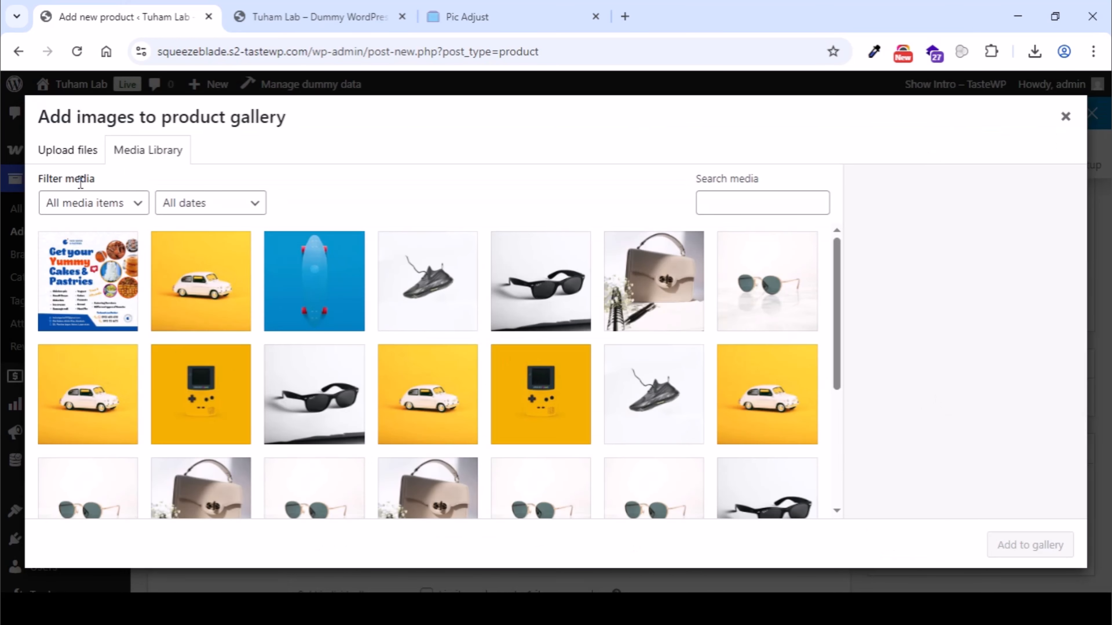
click(80, 162)
click(557, 366)
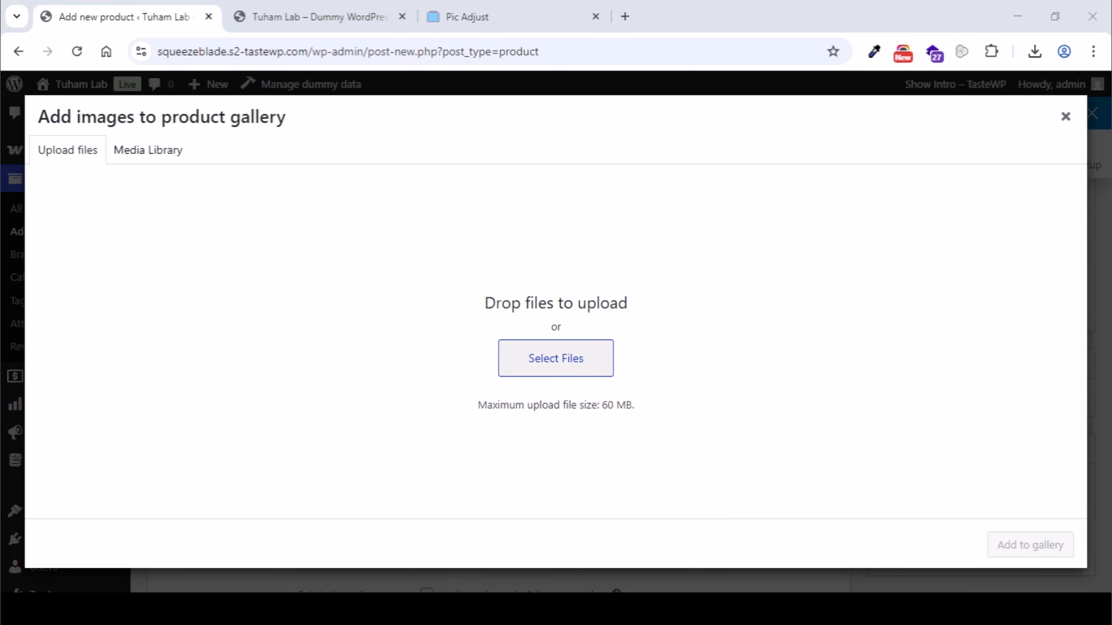
double_click(666, 246)
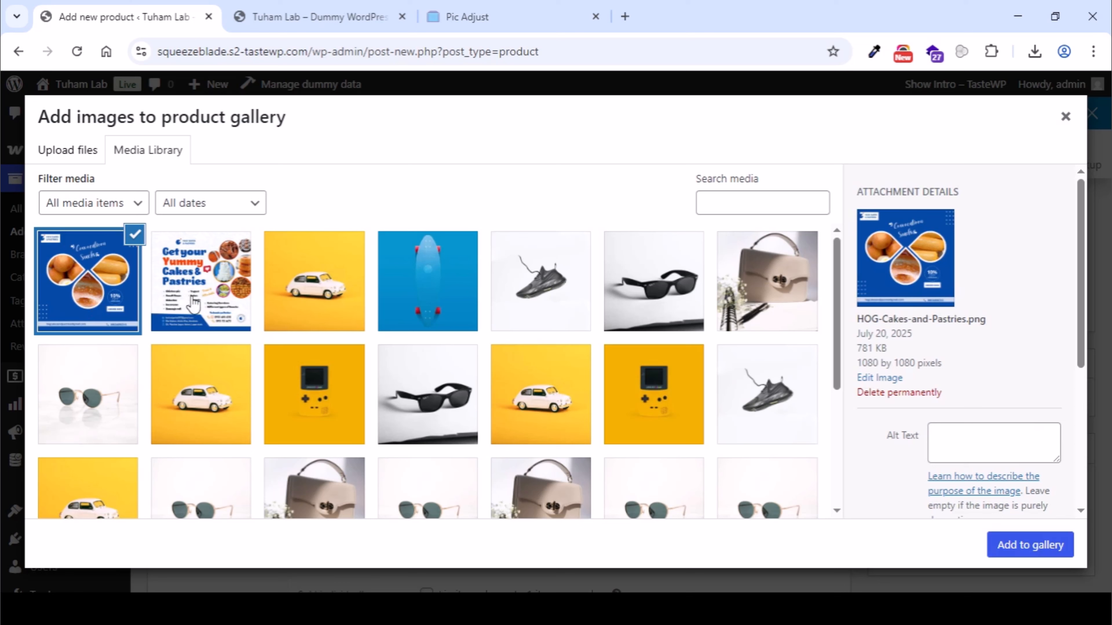
click(199, 304)
click(211, 302)
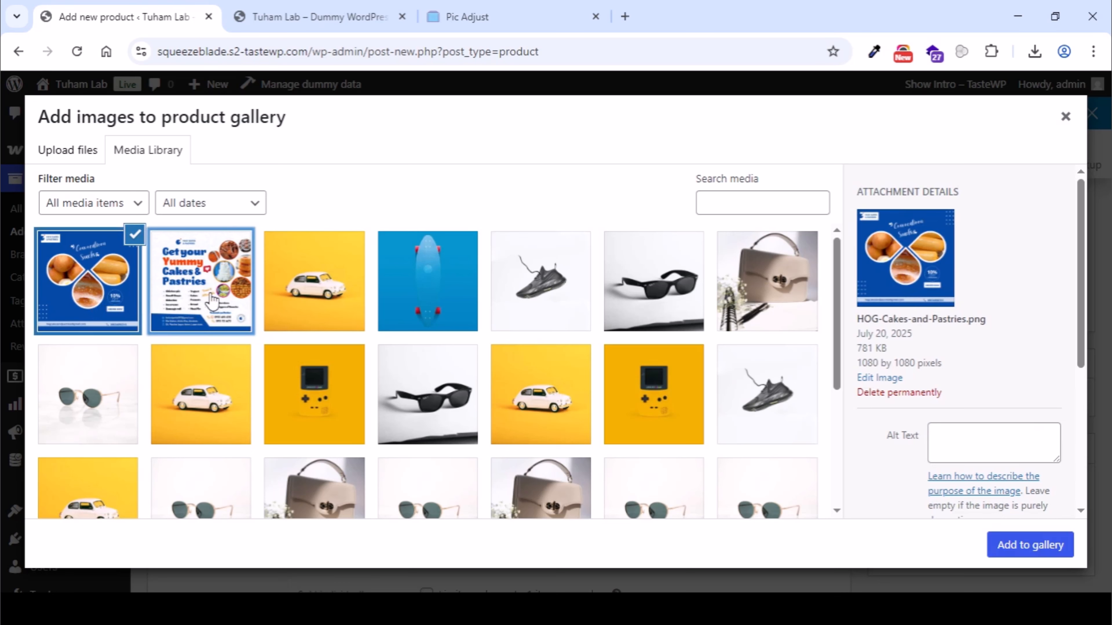
click(212, 303)
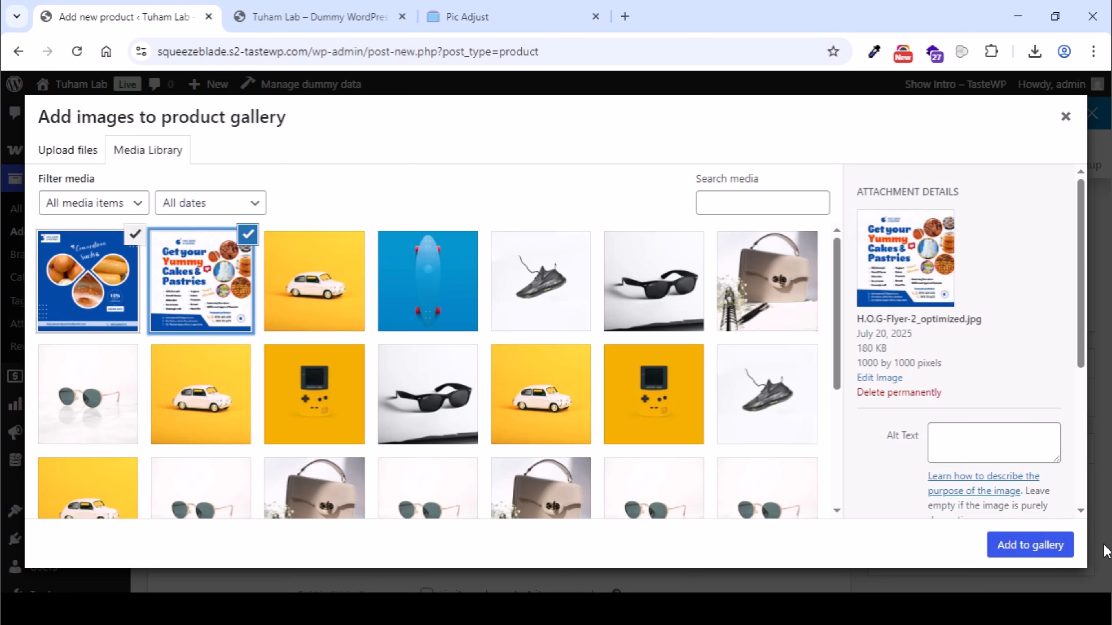
click(1050, 547)
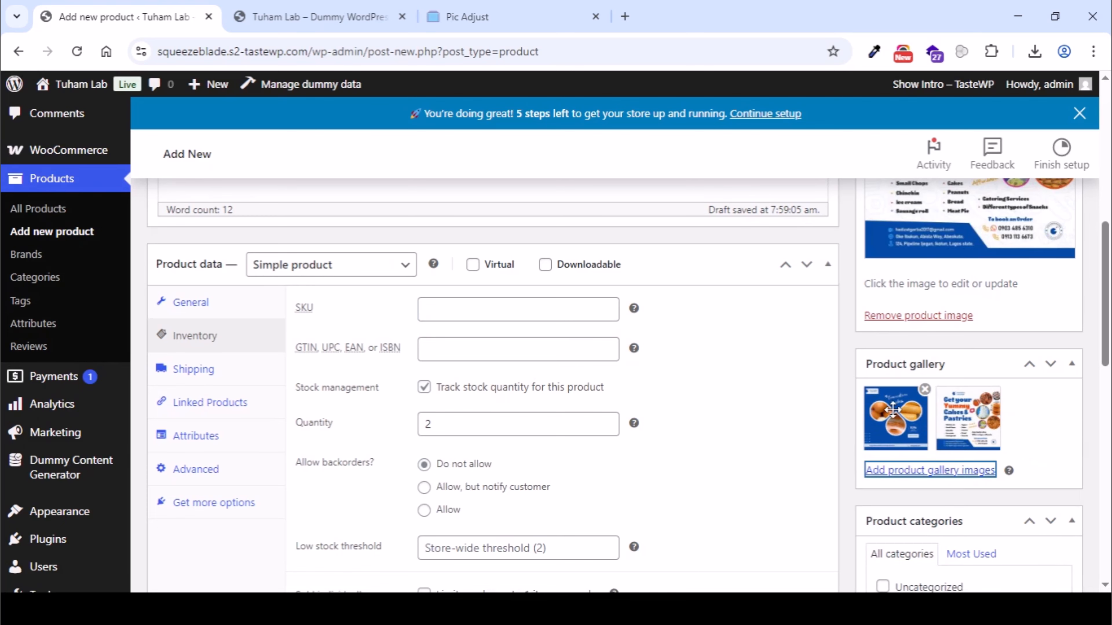
- Create a new product category named Snacks without a parent and assign the product to it
scroll(893, 409, down, 3)
scroll(897, 415, up, 2)
scroll(897, 413, down, 2)
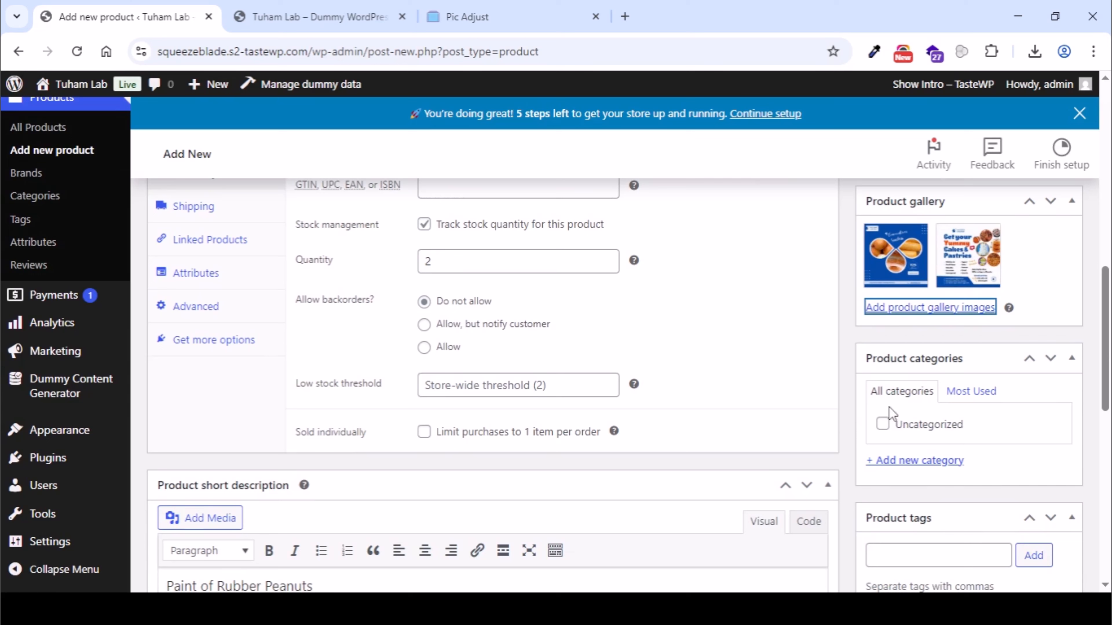
click(884, 424)
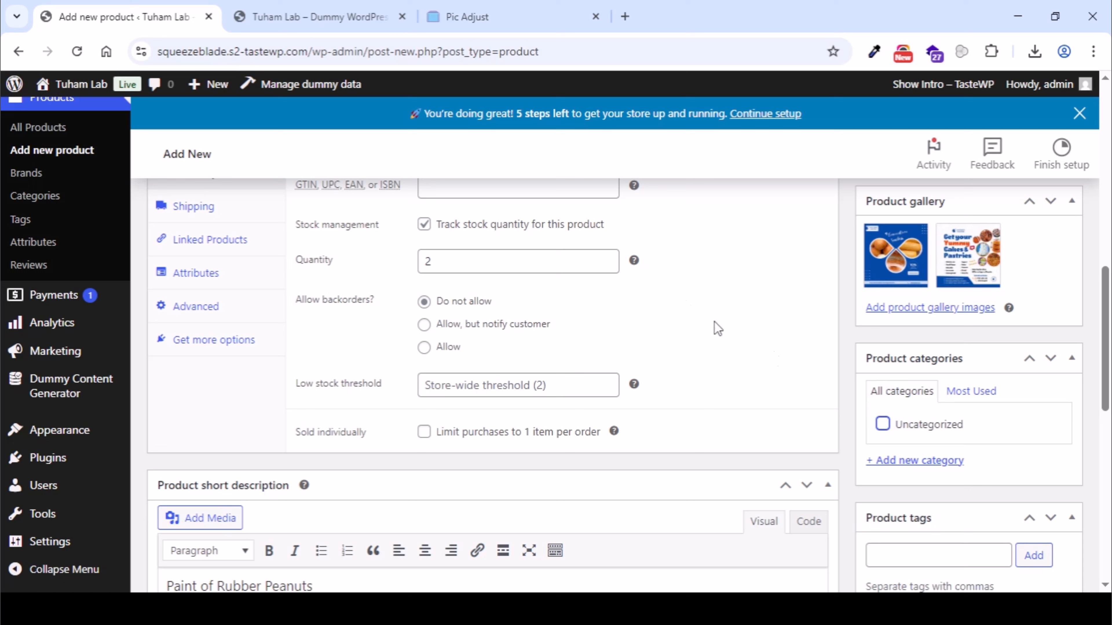
click(911, 465)
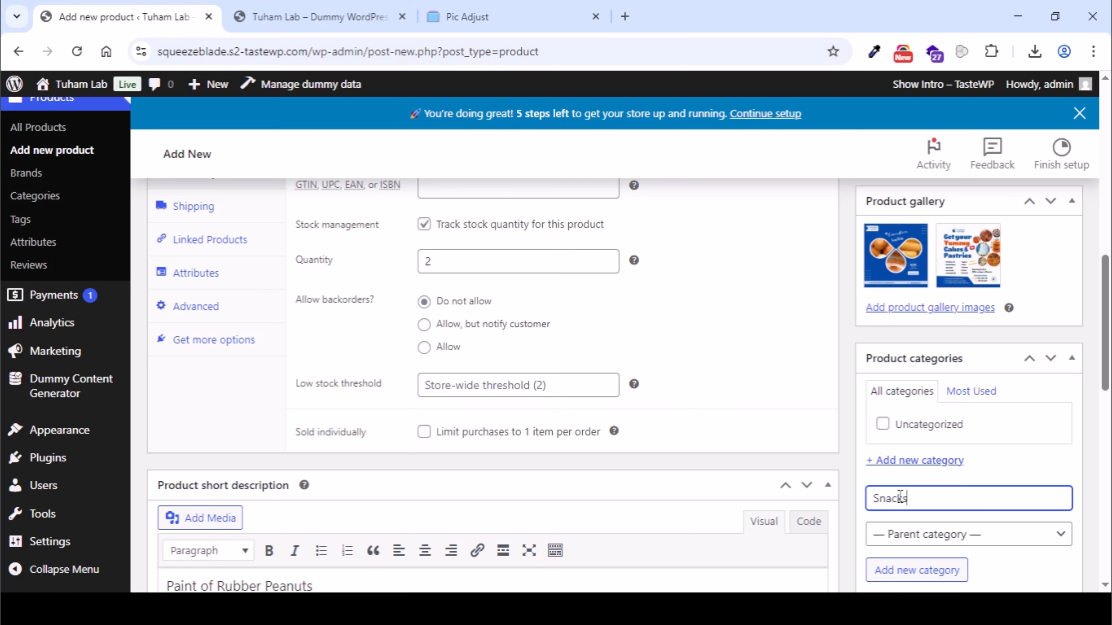
click(931, 576)
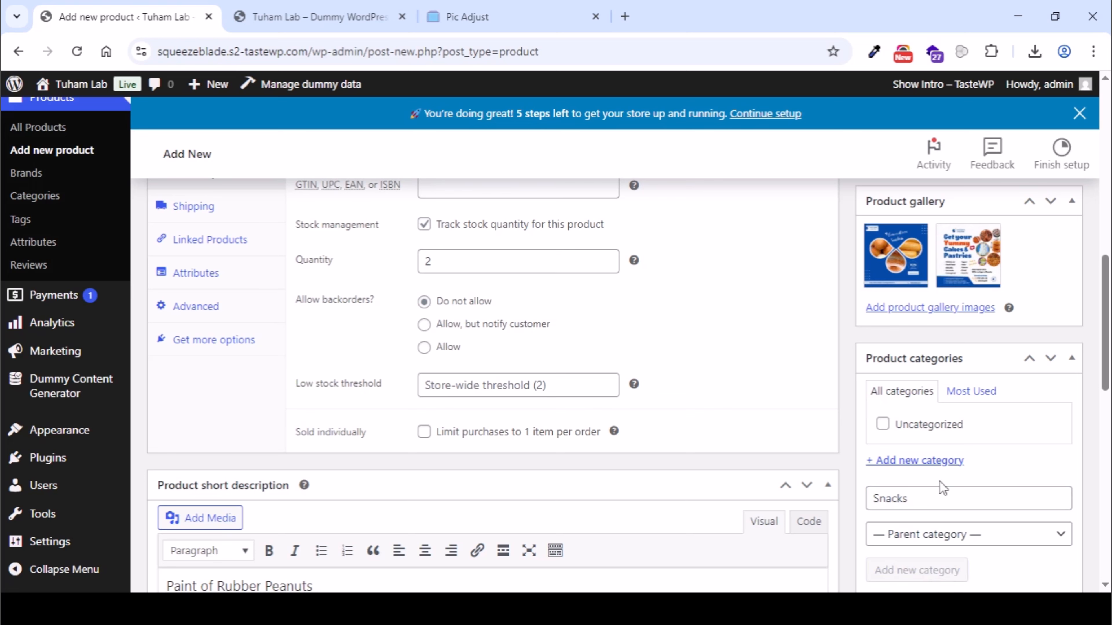
scroll(931, 454, down, 4)
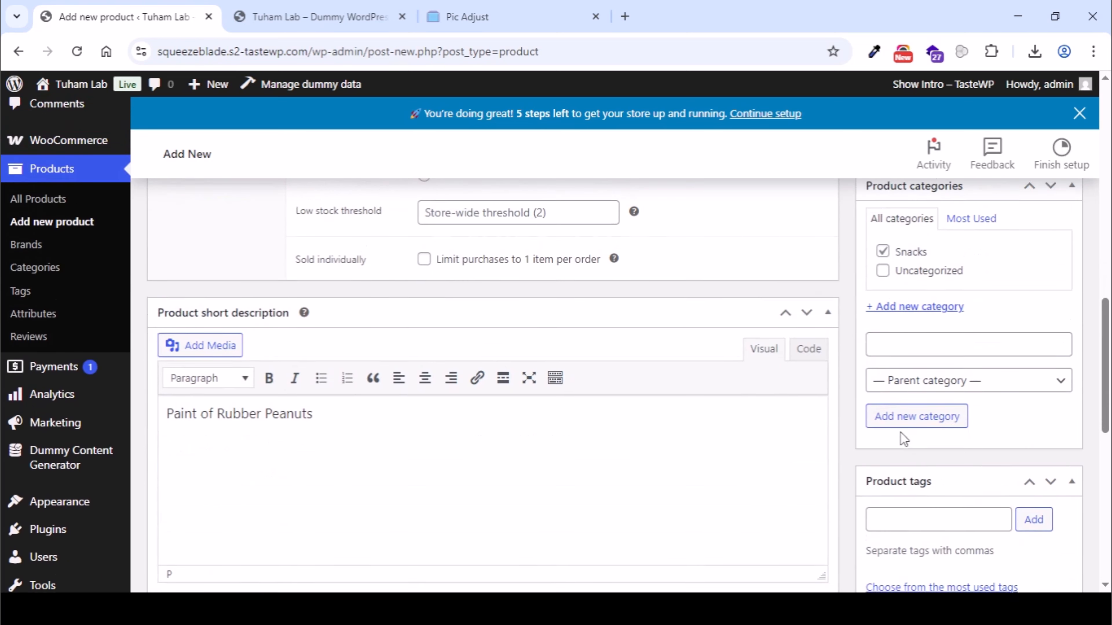
- Review the entered product details and publish the H.O.G Peanuts product
scroll(859, 431, up, 10)
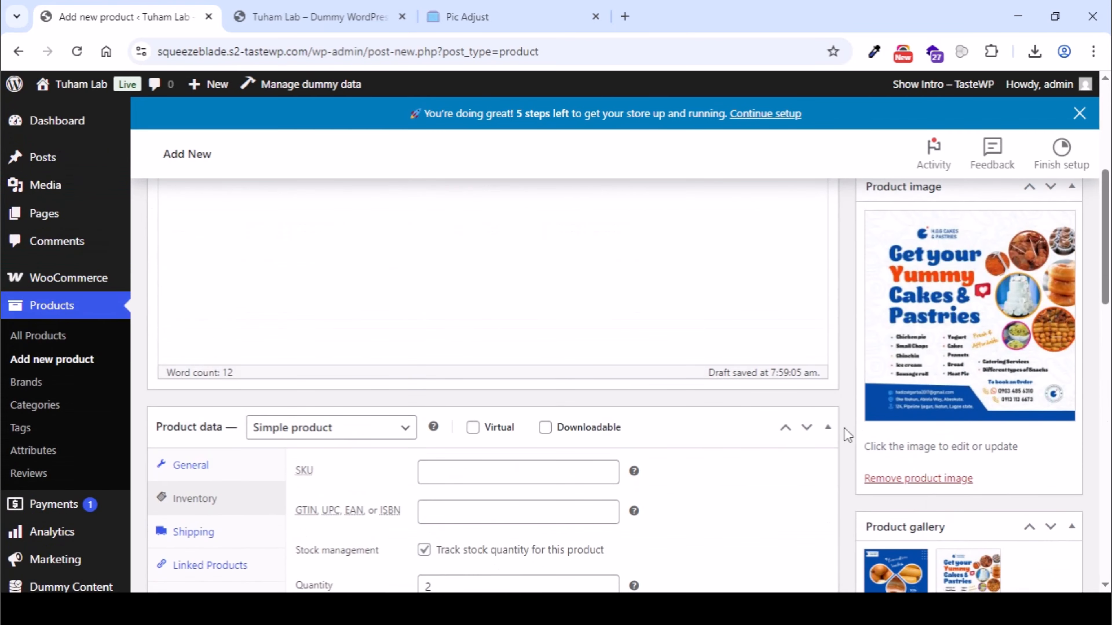
scroll(380, 328, down, 10)
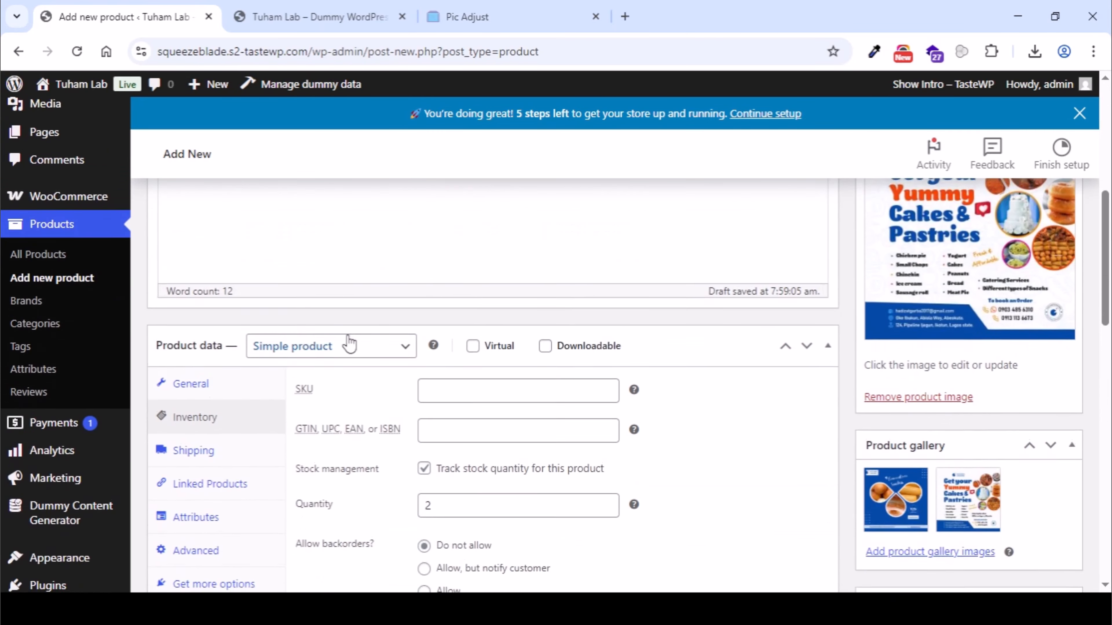
scroll(673, 348, up, 5)
scroll(673, 349, up, 2)
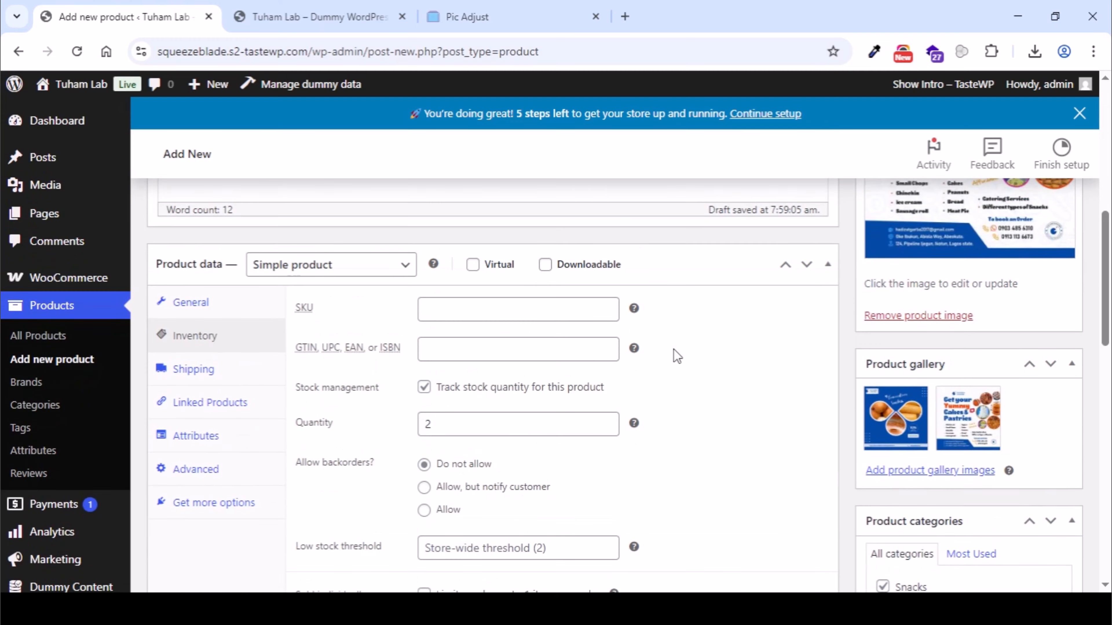
scroll(677, 363, down, 8)
scroll(681, 374, down, 1)
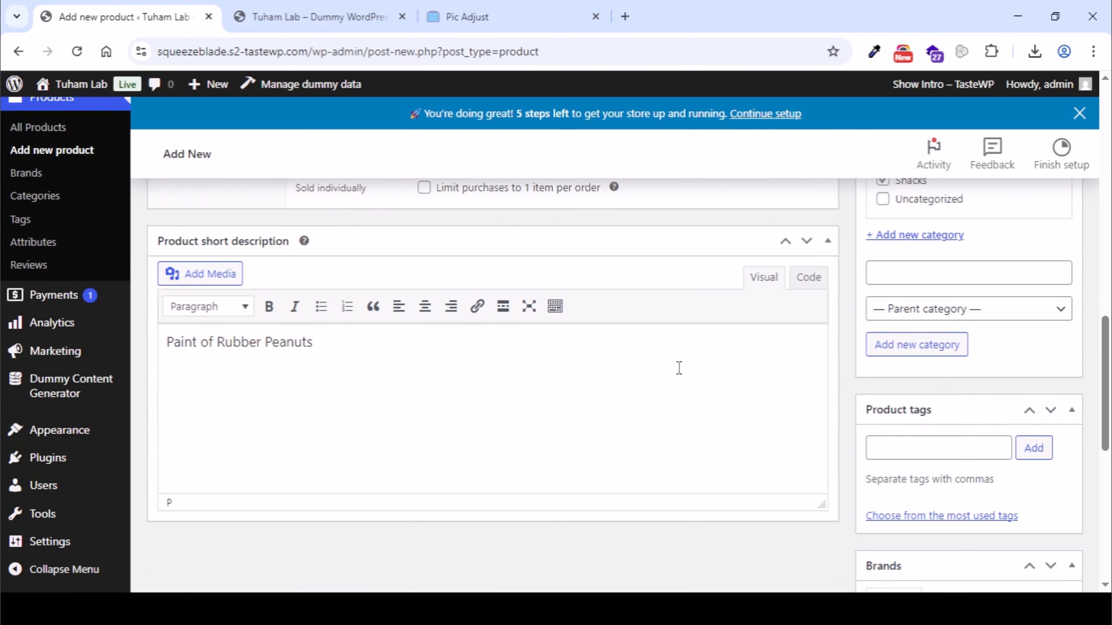
scroll(679, 368, up, 12)
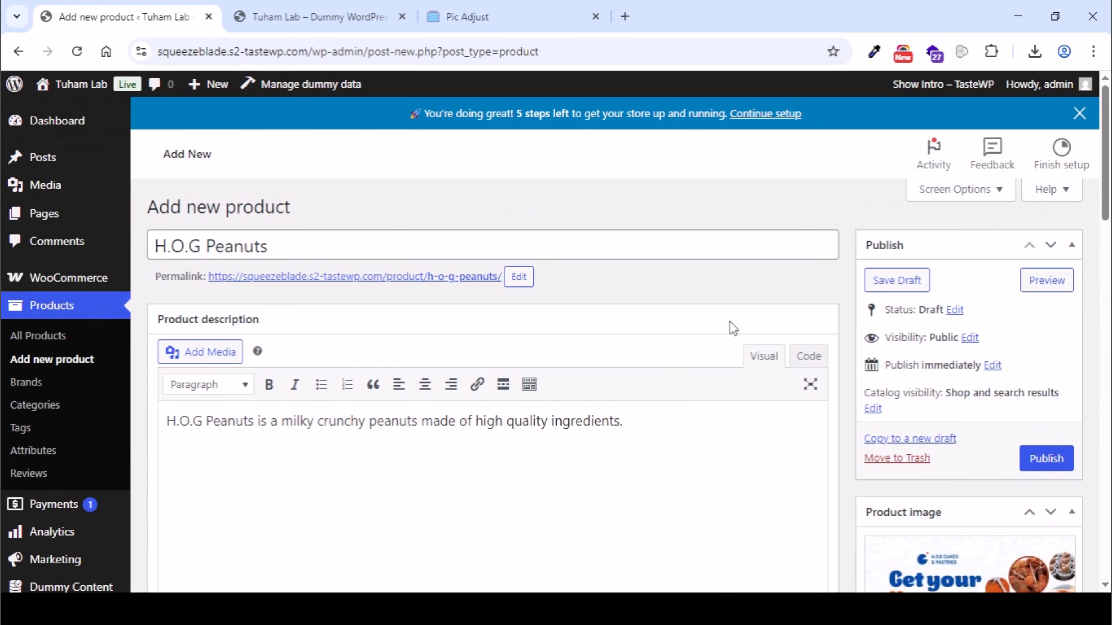
click(1043, 458)
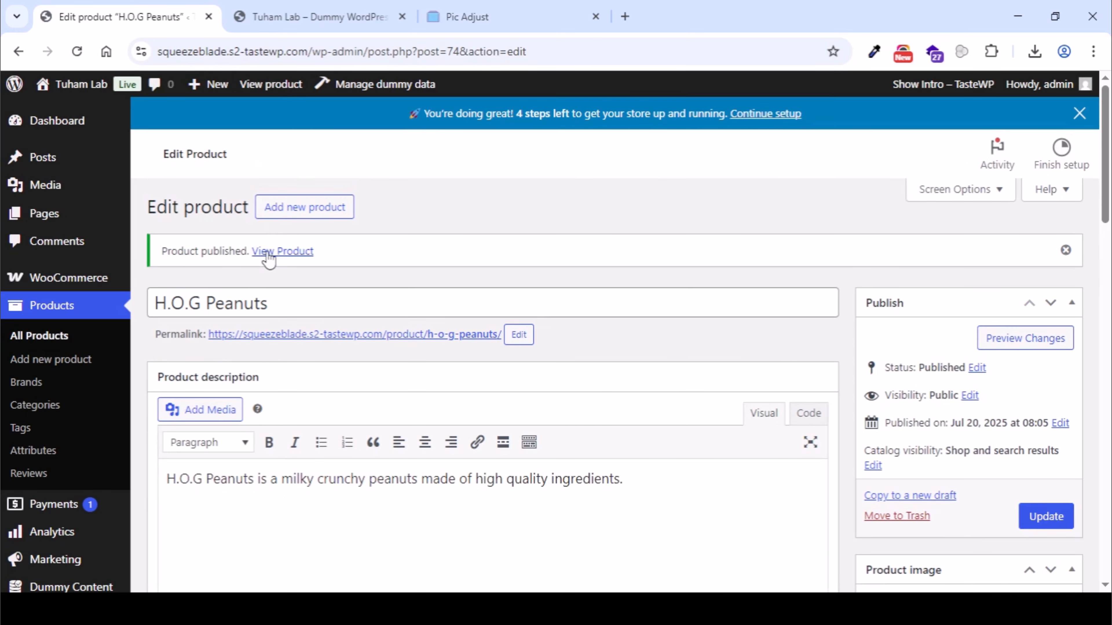
- Switch to the storefront, reload the Shop page and locate the H.O.G Peanuts product
click(289, 17)
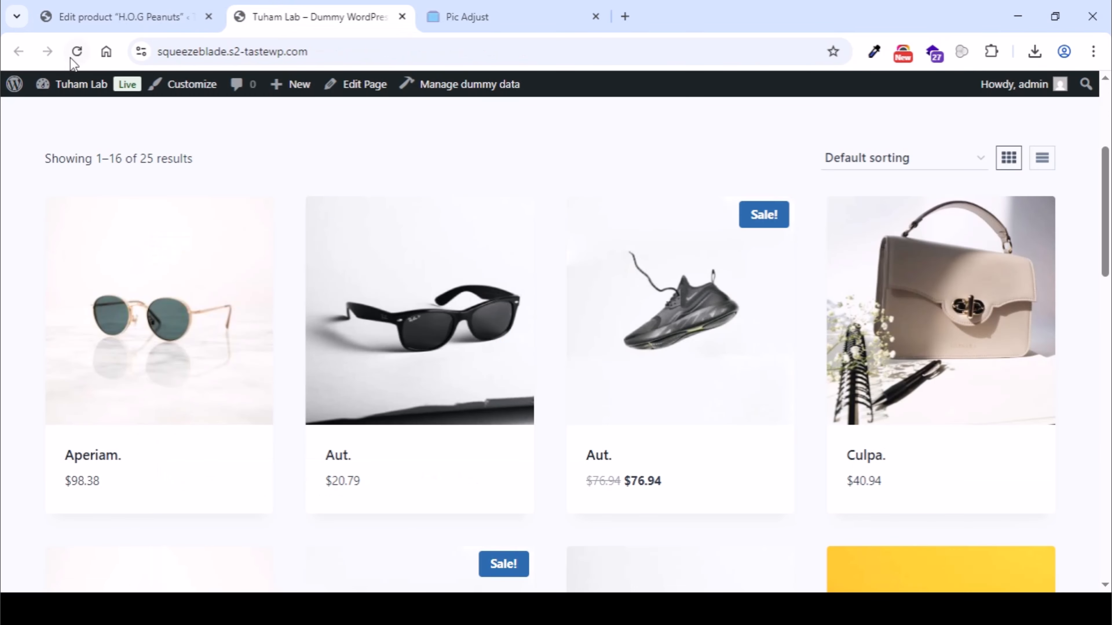
click(80, 54)
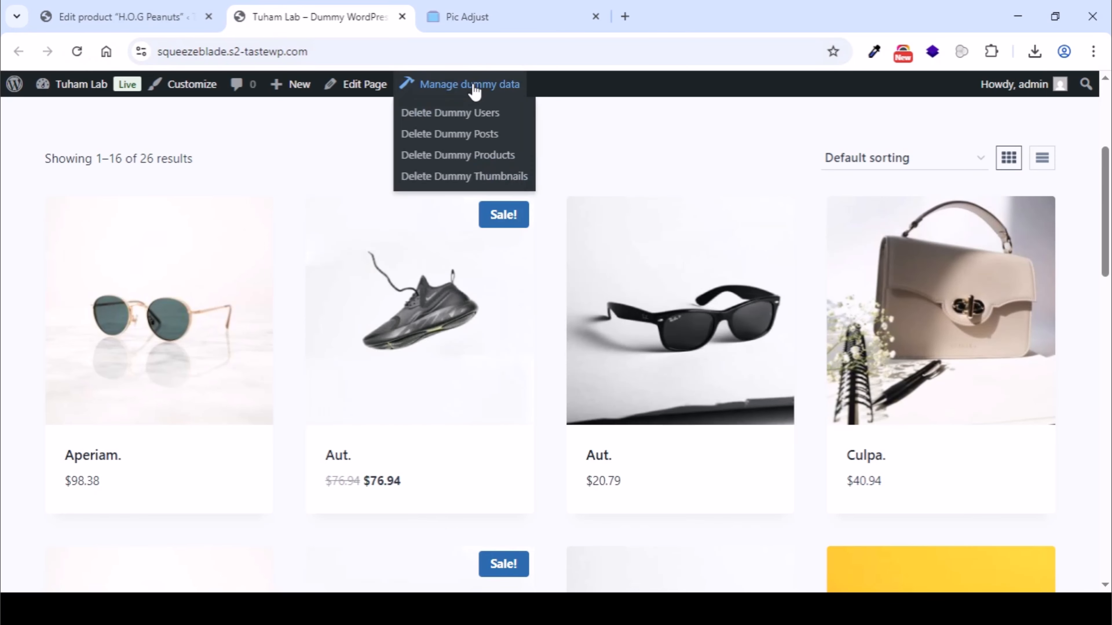
scroll(773, 279, up, 4)
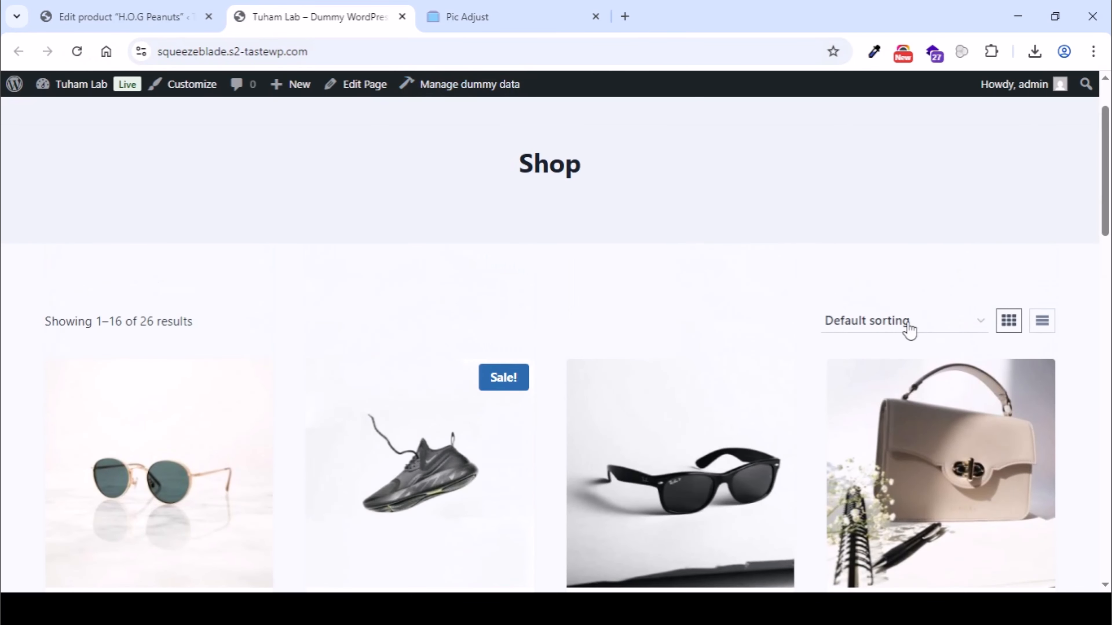
scroll(914, 329, down, 15)
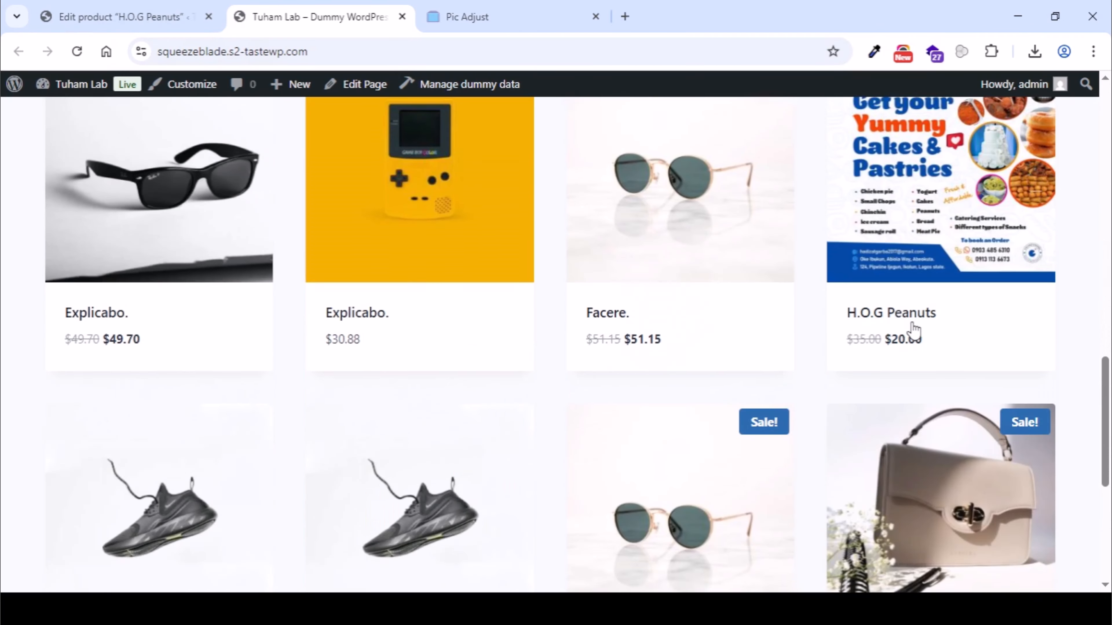
scroll(855, 459, up, 1)
mouse_move(915, 346)
scroll(915, 346, up, 2)
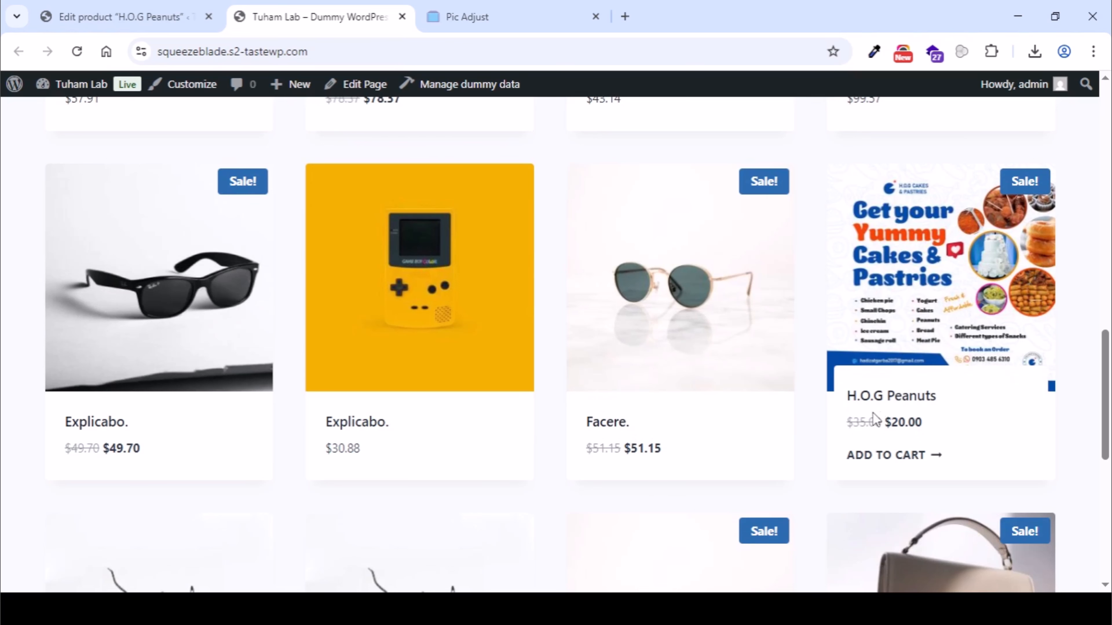
- Open the H.O.G Peanuts product page and check its stock availability
click(924, 303)
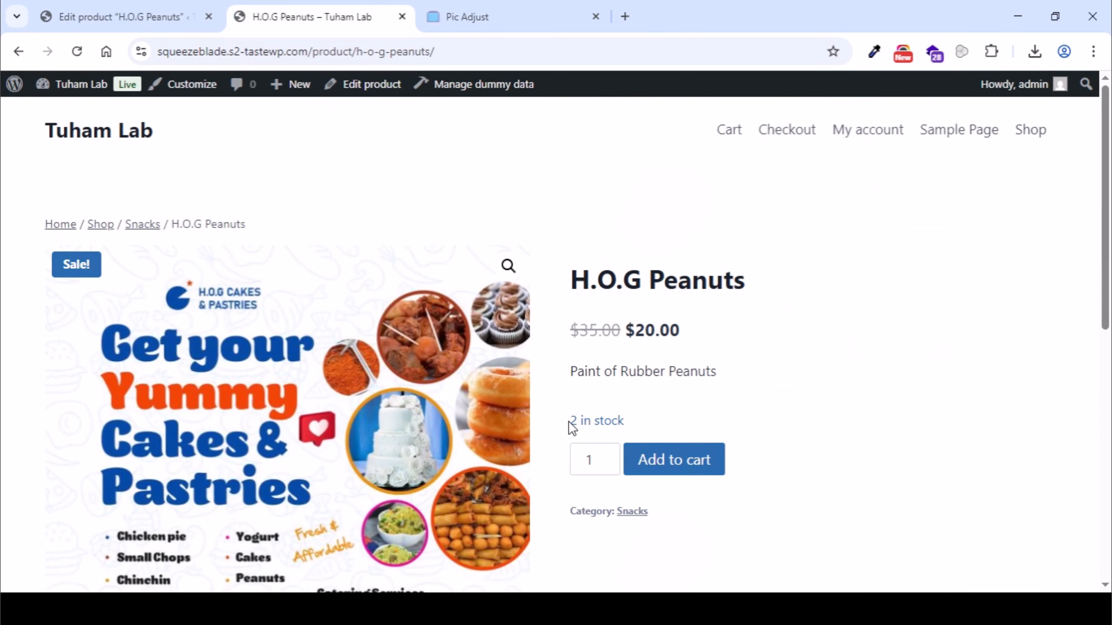
drag(569, 423, 611, 421)
click(646, 418)
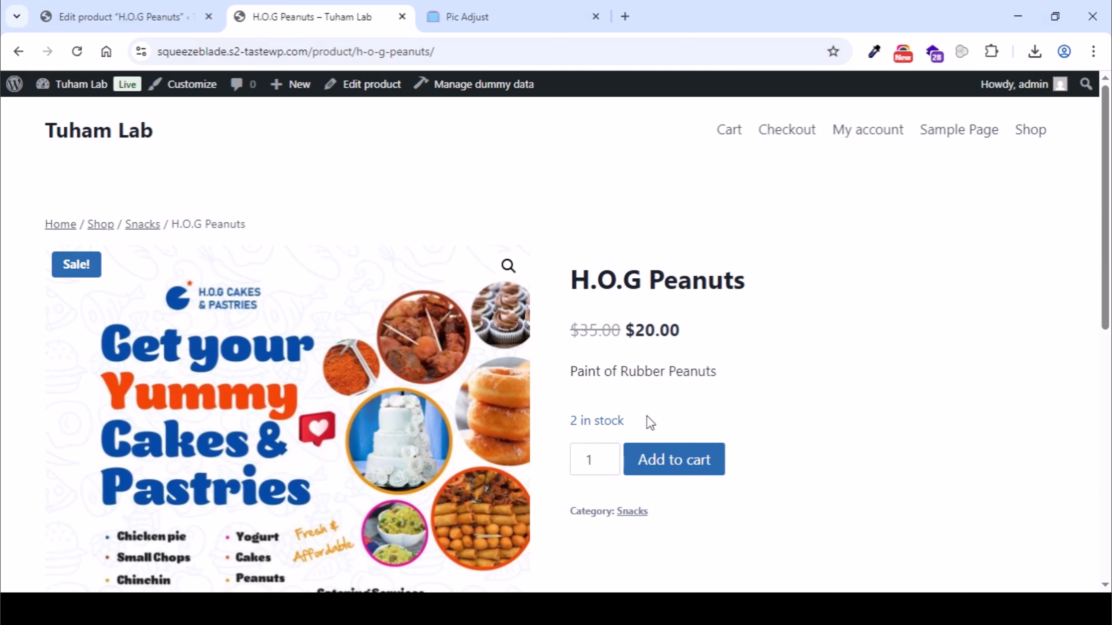
- Return to the H.O.G Peanuts product editor and check its inventory settings for stock tracking and quantity
click(121, 21)
scroll(394, 370, down, 5)
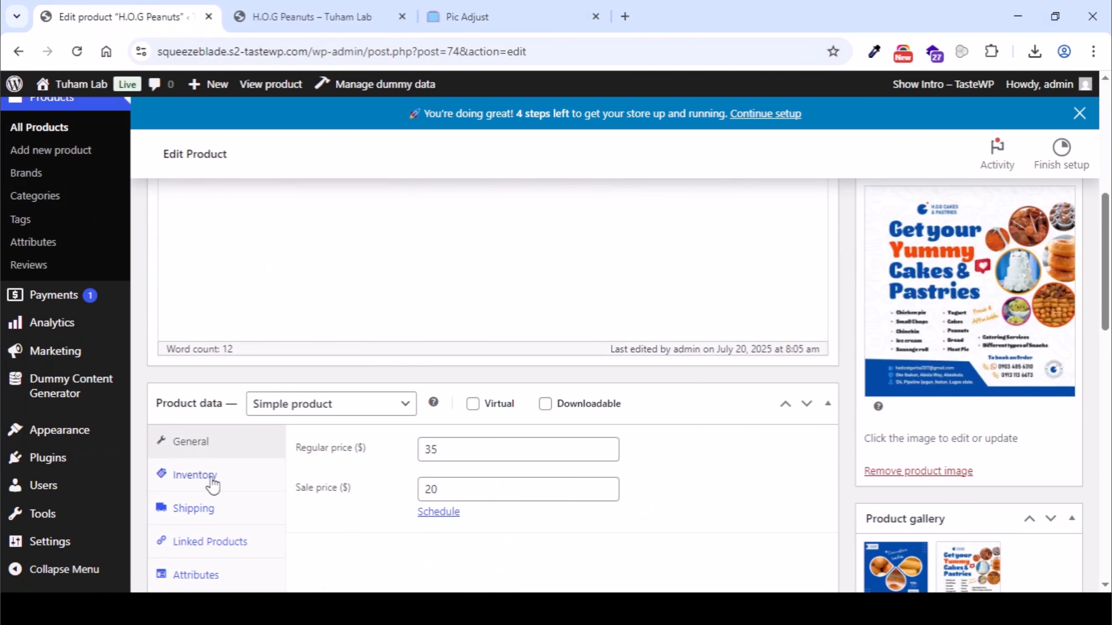
click(195, 475)
scroll(364, 479, down, 2)
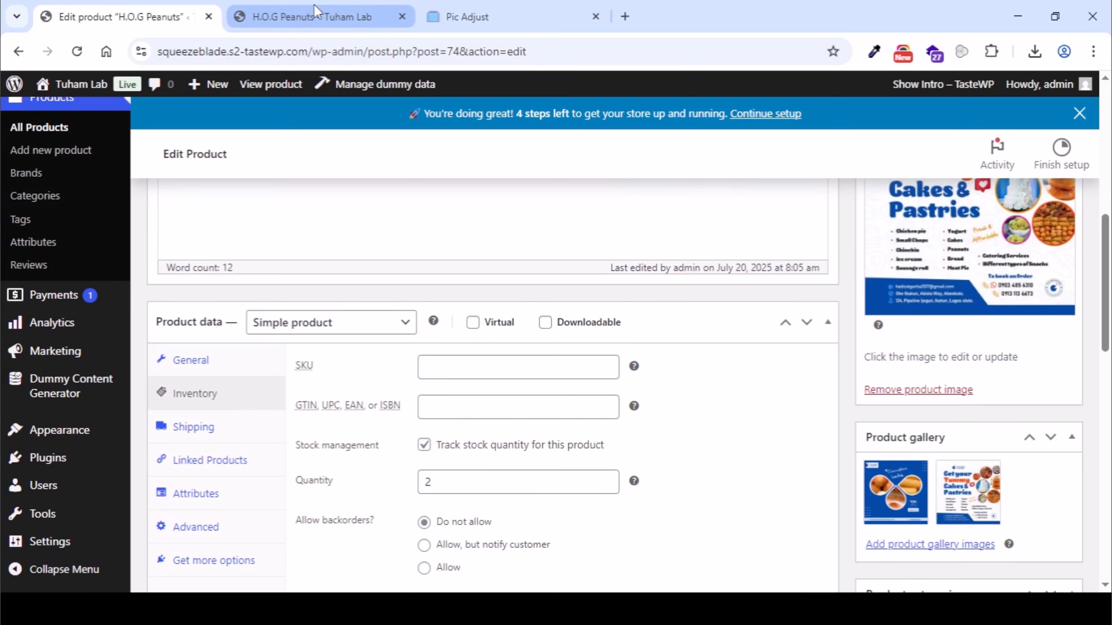
- Switch back to the H.O.G Peanuts storefront page and view its gallery images one by one, ending on the Convocation Snacks image
click(314, 13)
scroll(718, 373, down, 2)
scroll(639, 377, down, 1)
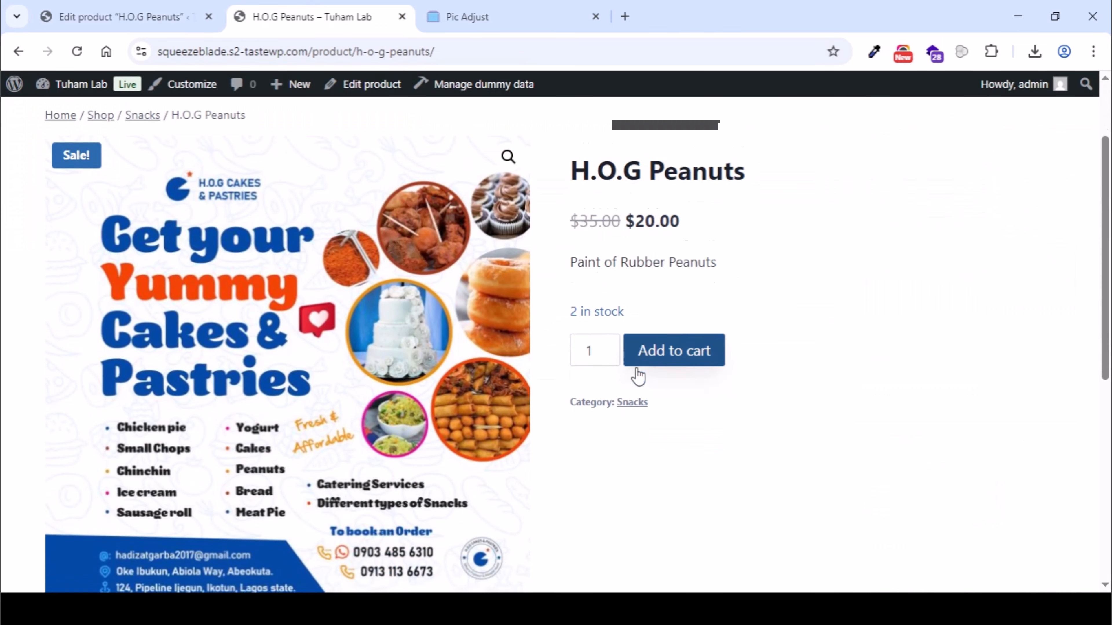
scroll(638, 376, down, 3)
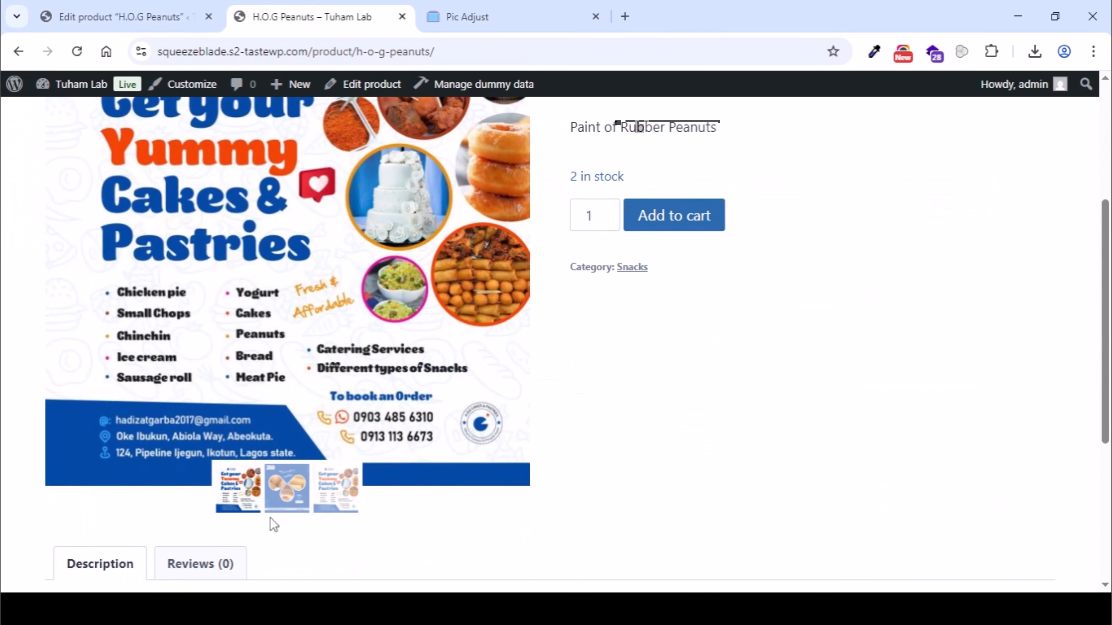
click(337, 499)
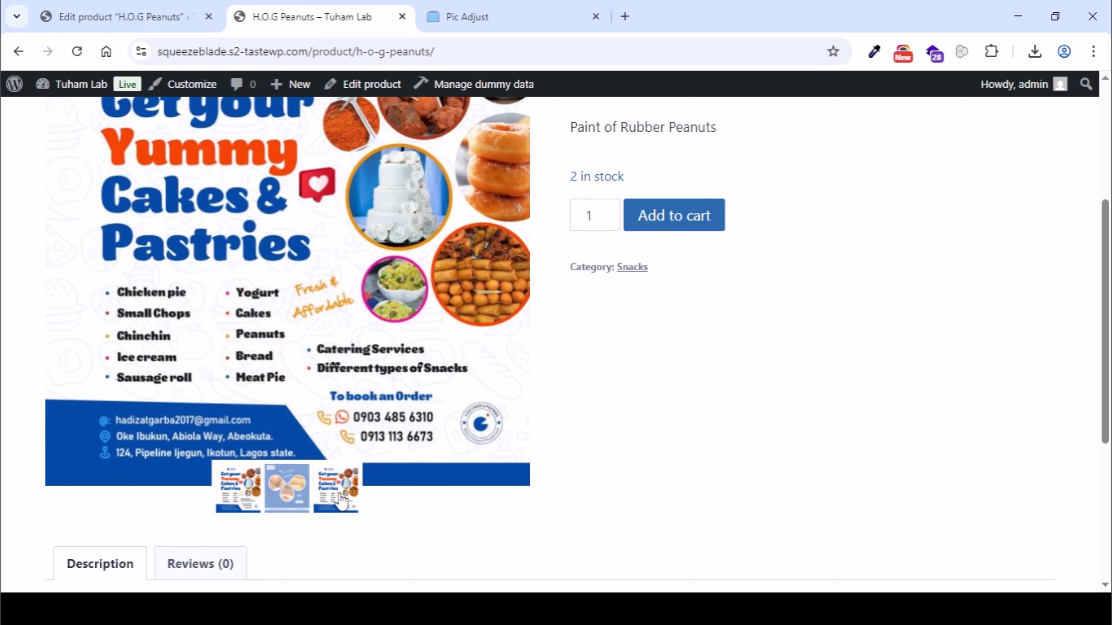
click(263, 498)
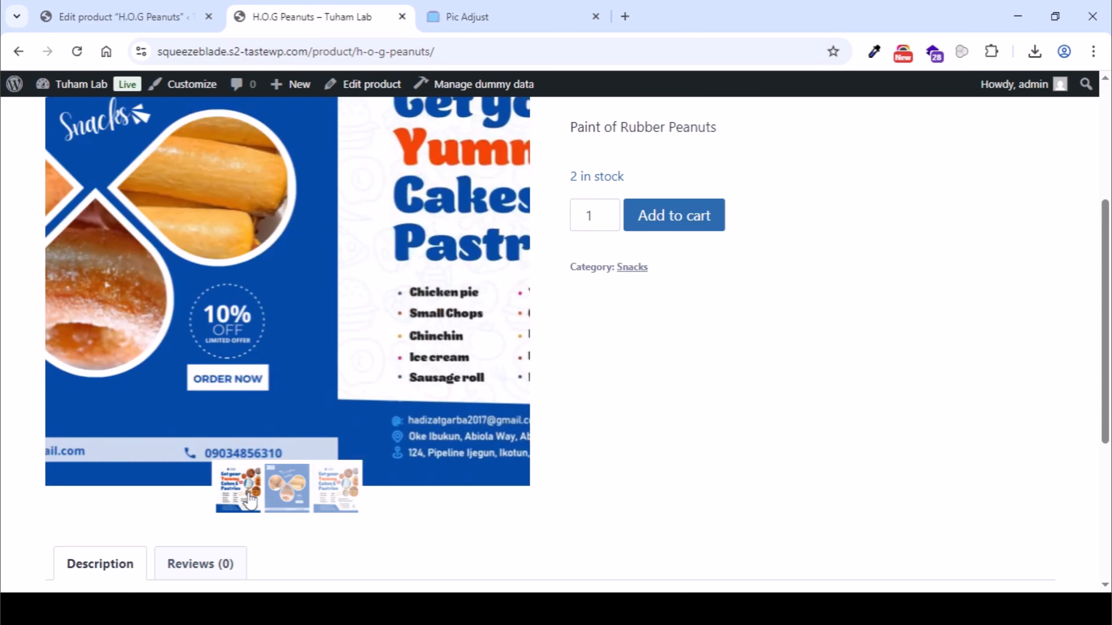
click(327, 489)
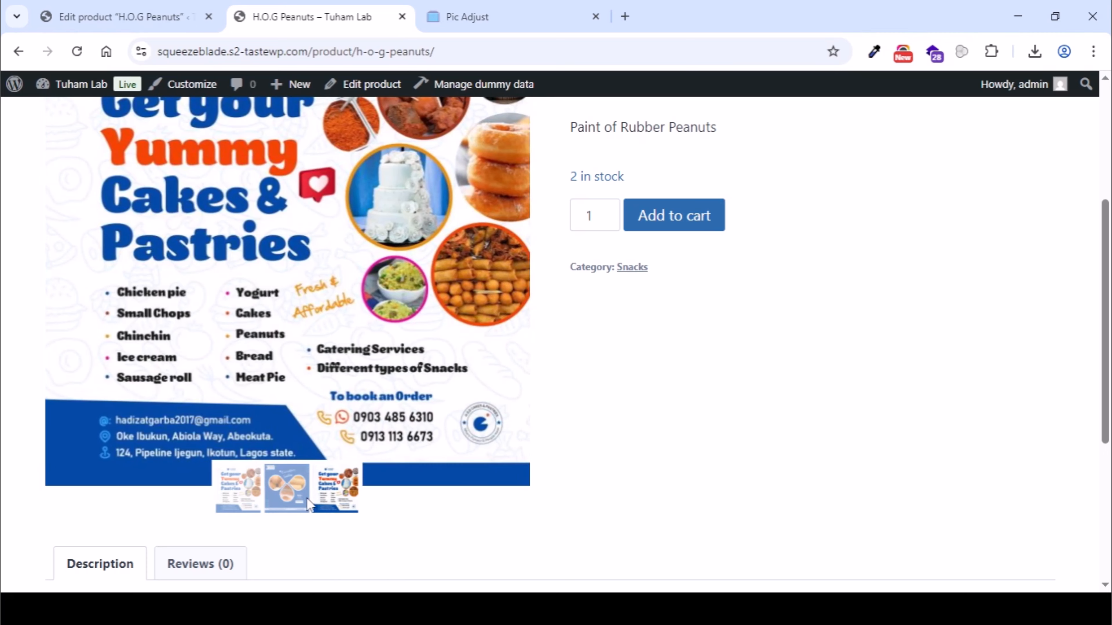
click(292, 500)
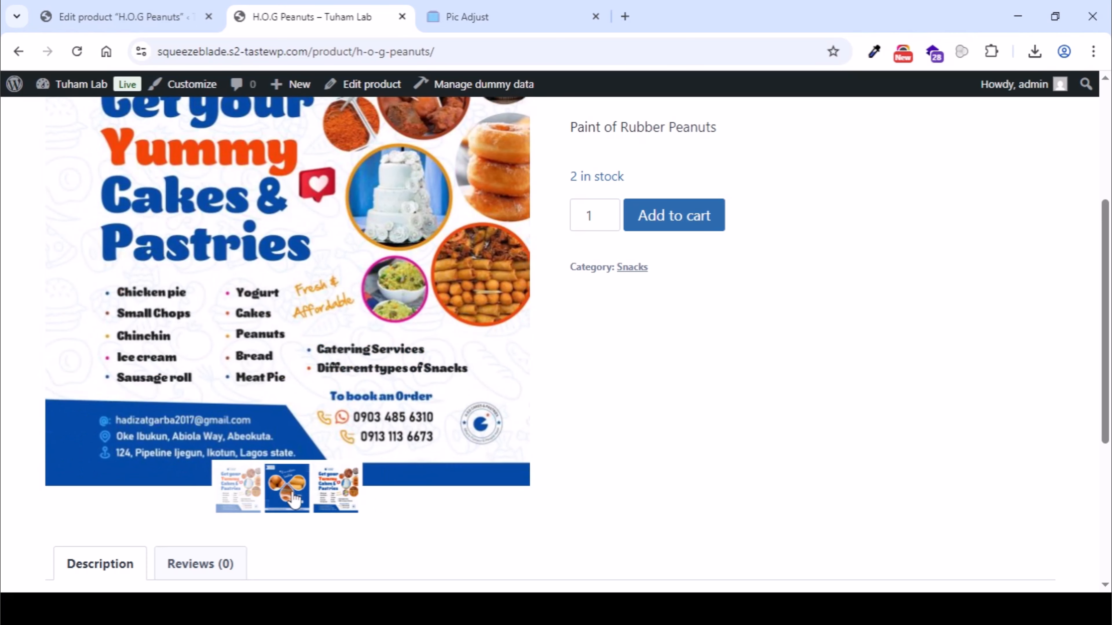
scroll(533, 282, up, 5)
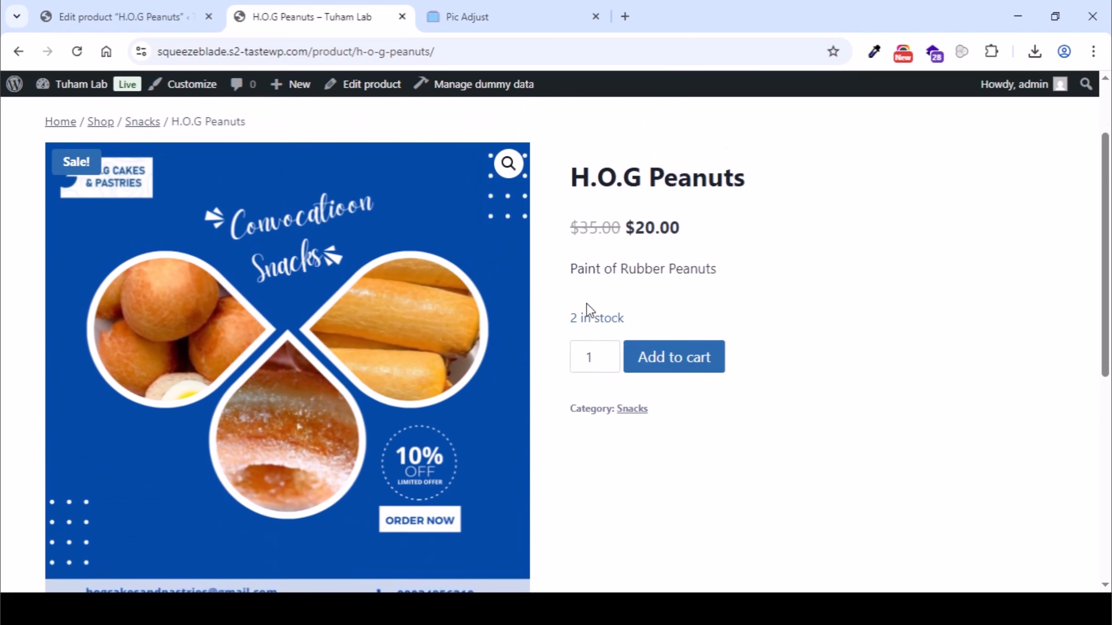
scroll(403, 224, down, 4)
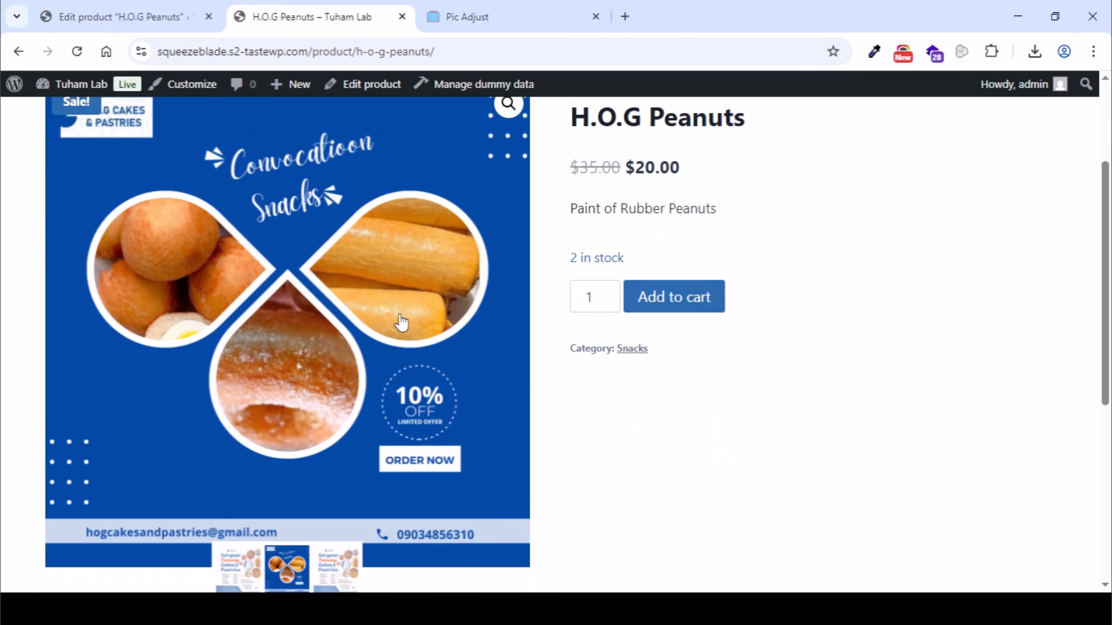